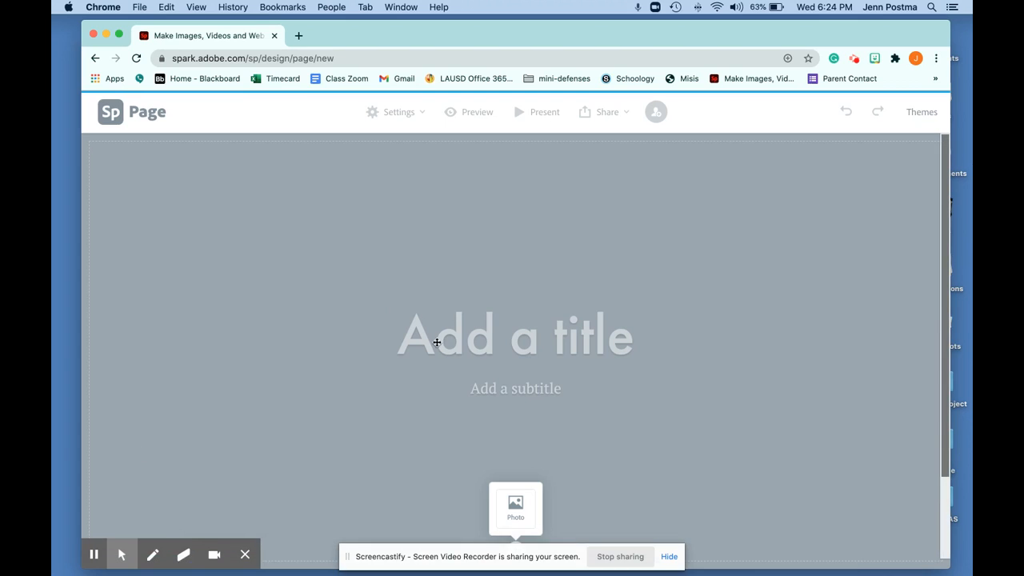
- Try the Storybook and Nightcap themes on the new page, and apply the Whimsy theme
click(436, 340)
click(923, 114)
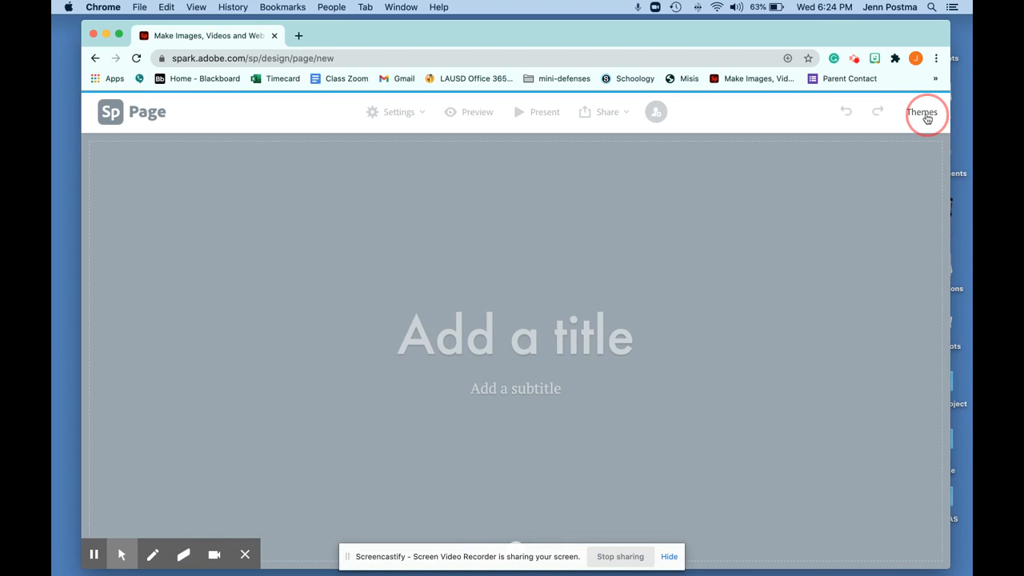
scroll(884, 321, down, 1)
scroll(884, 321, down, 3)
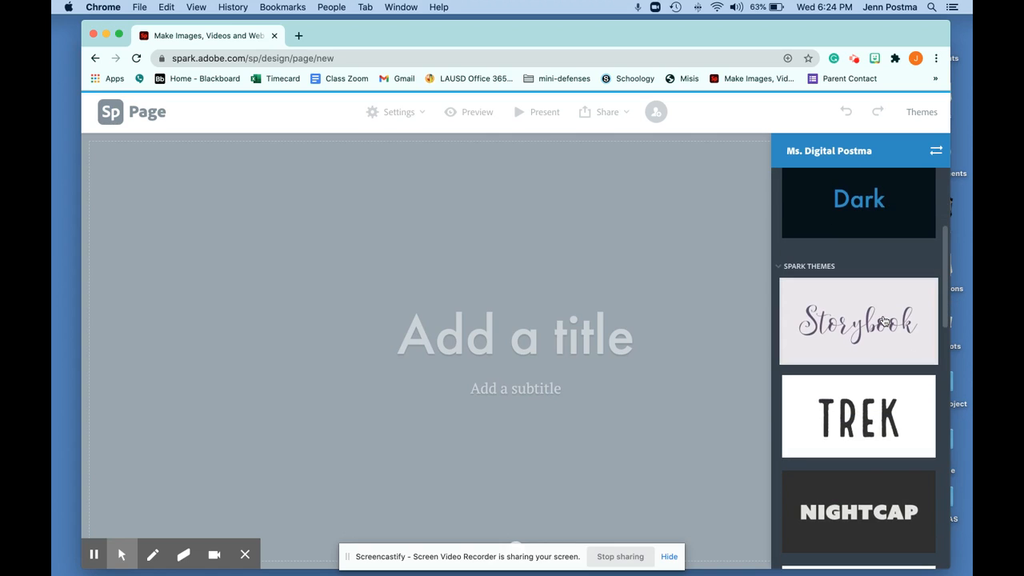
click(884, 321)
scroll(884, 321, down, 2)
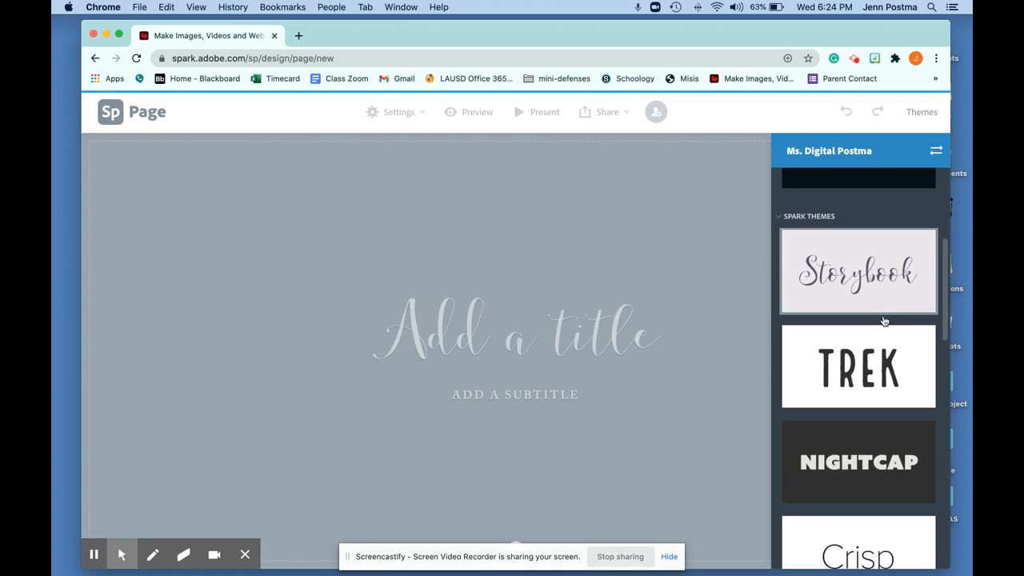
click(850, 453)
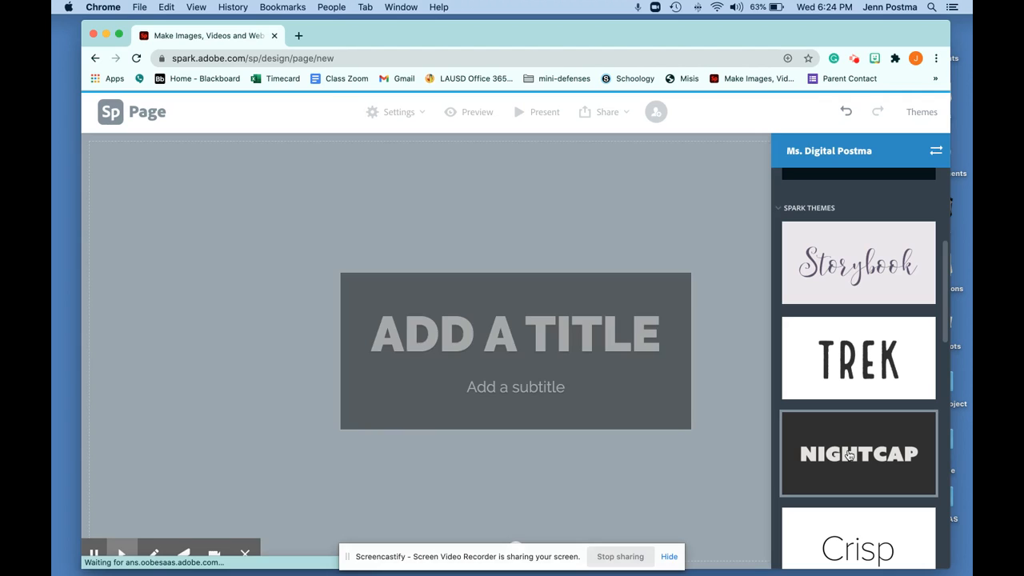
scroll(850, 453, down, 5)
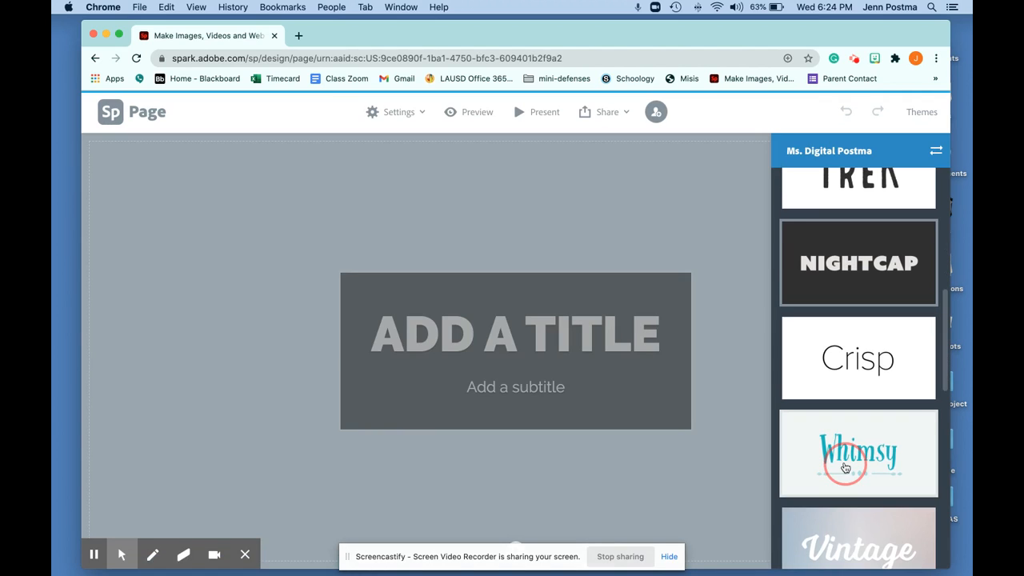
click(850, 454)
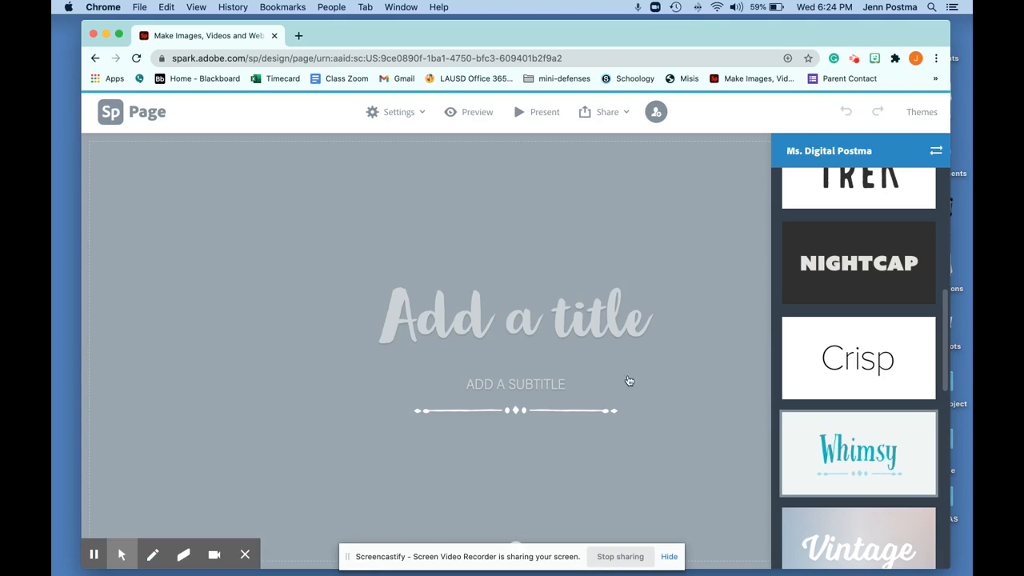
- Enter the page author's full name as the page title
click(582, 312)
text(Jenn)
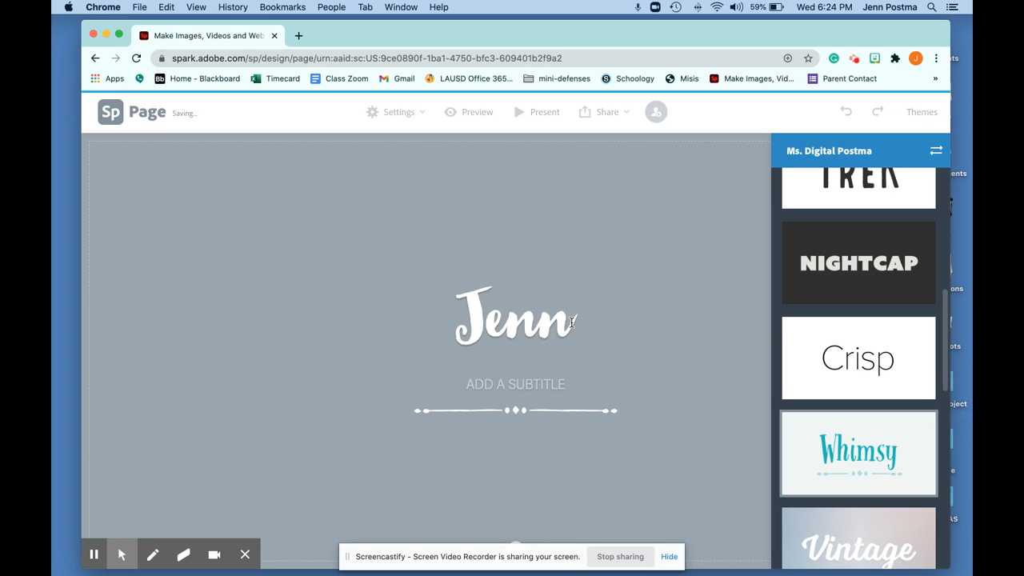
text( Postma)
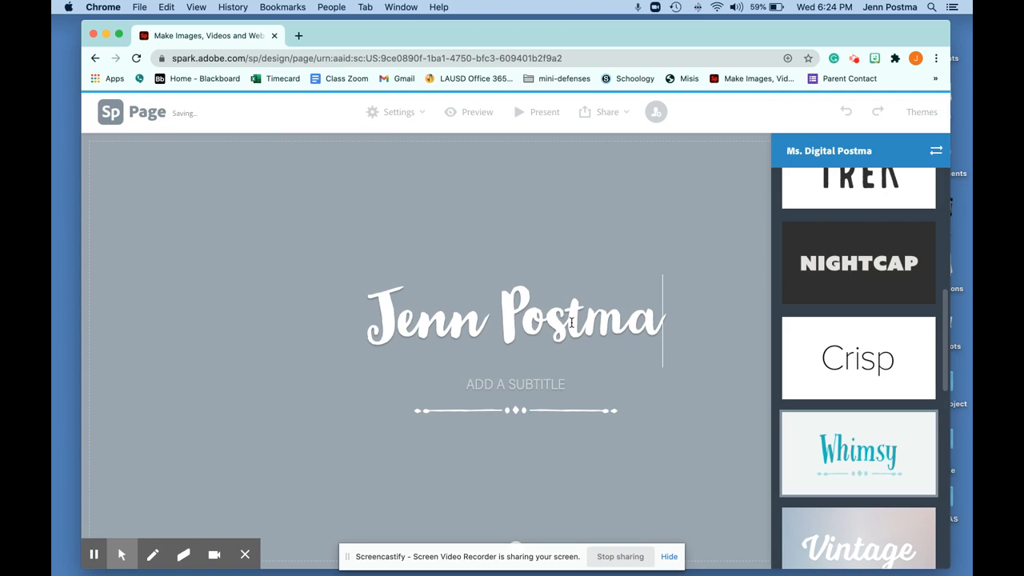
- Enter "DI EXAMPLE WEBPAGE" as the page subtitle and close the theme selection
click(507, 379)
text(DI EX)
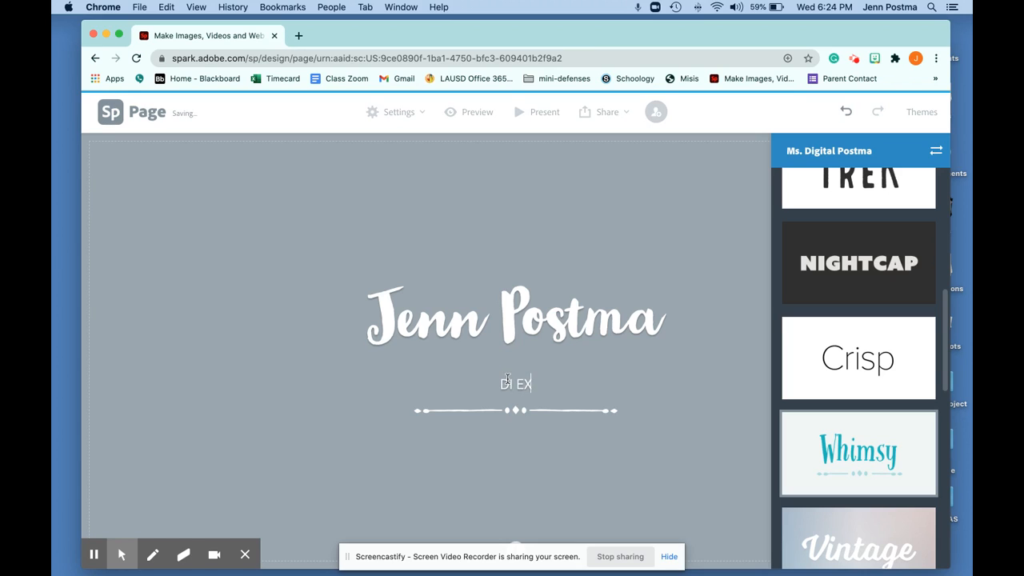
text(AMPLE WEB)
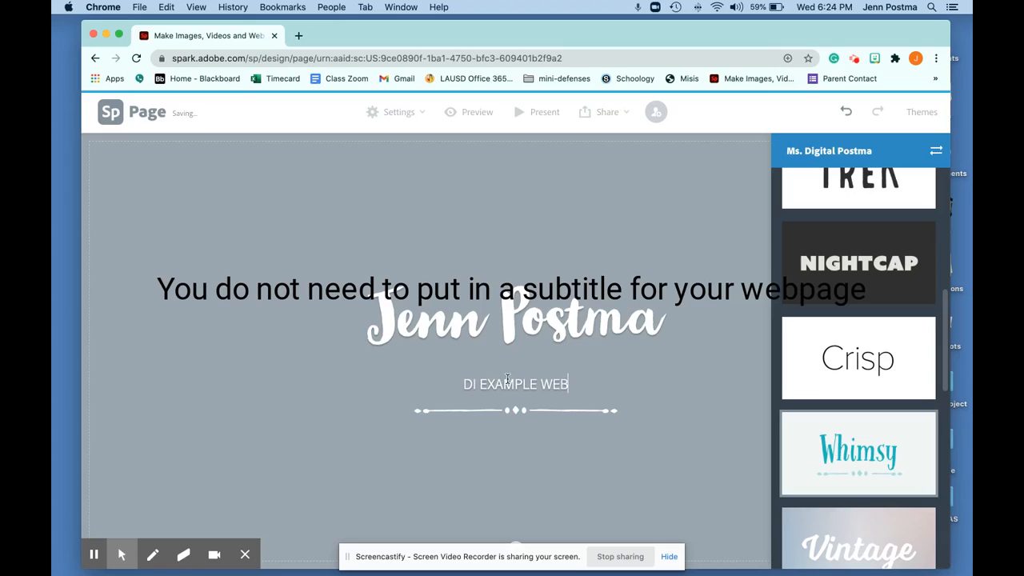
text(PAGE)
click(651, 393)
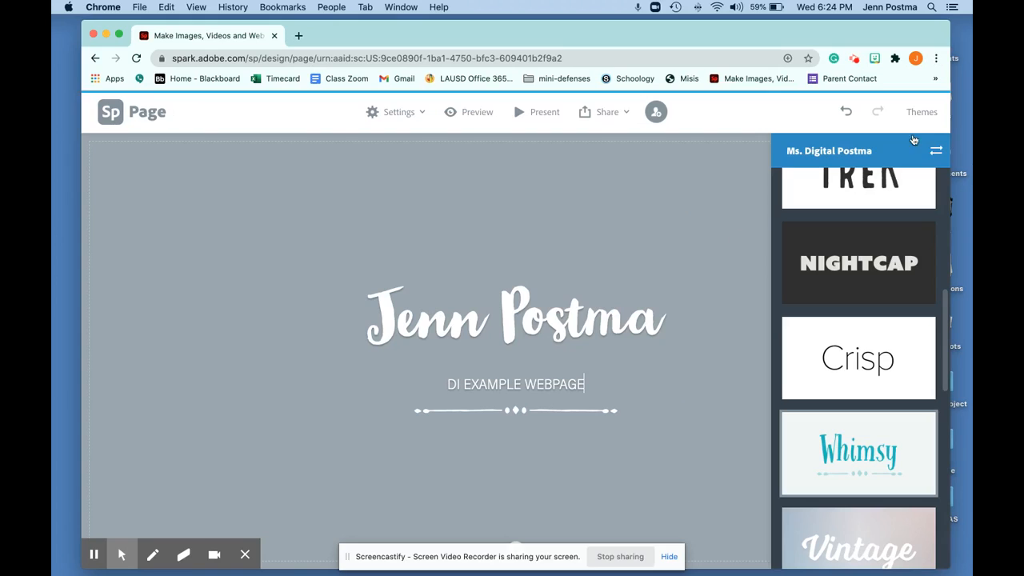
click(585, 268)
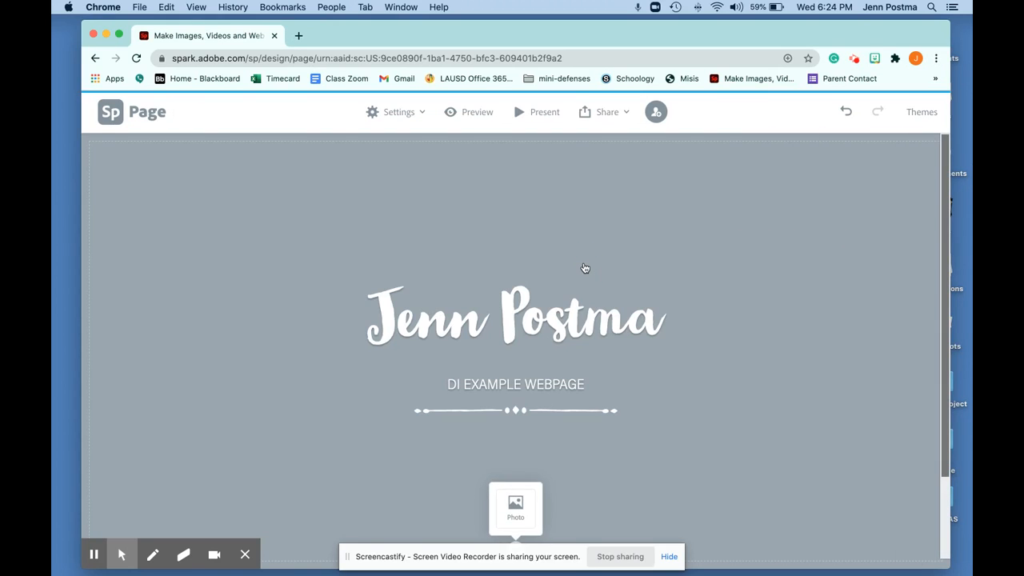
- Search the free photos for "sunset" and use the purple sunset with a lone tree in water as the title background
click(524, 516)
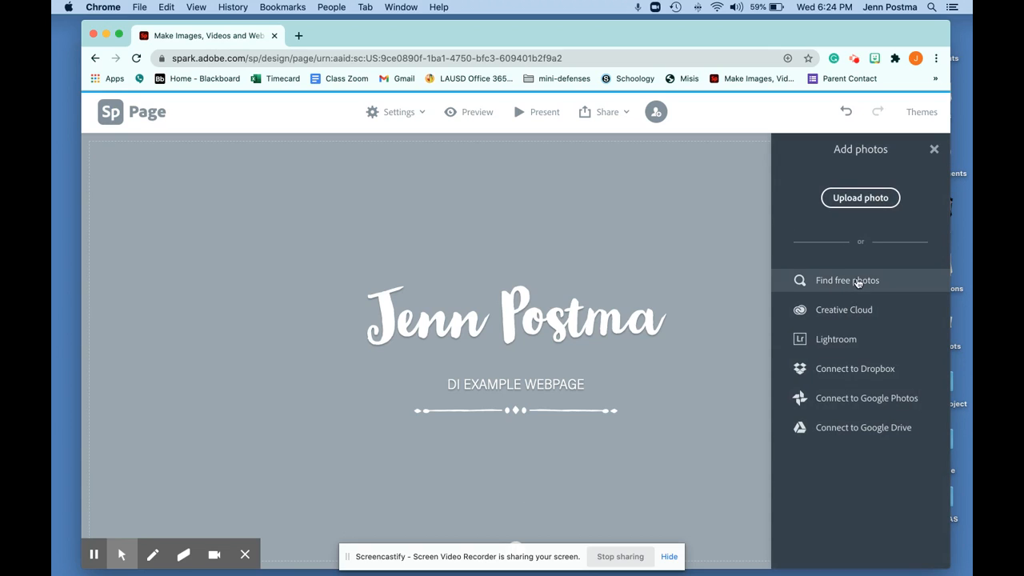
click(857, 281)
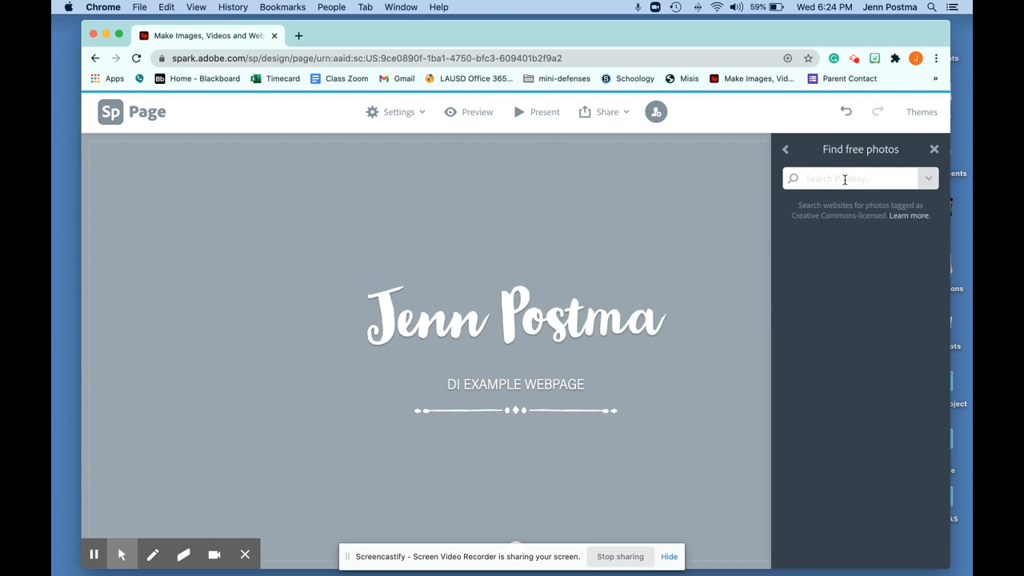
text(sunset)
key(Return)
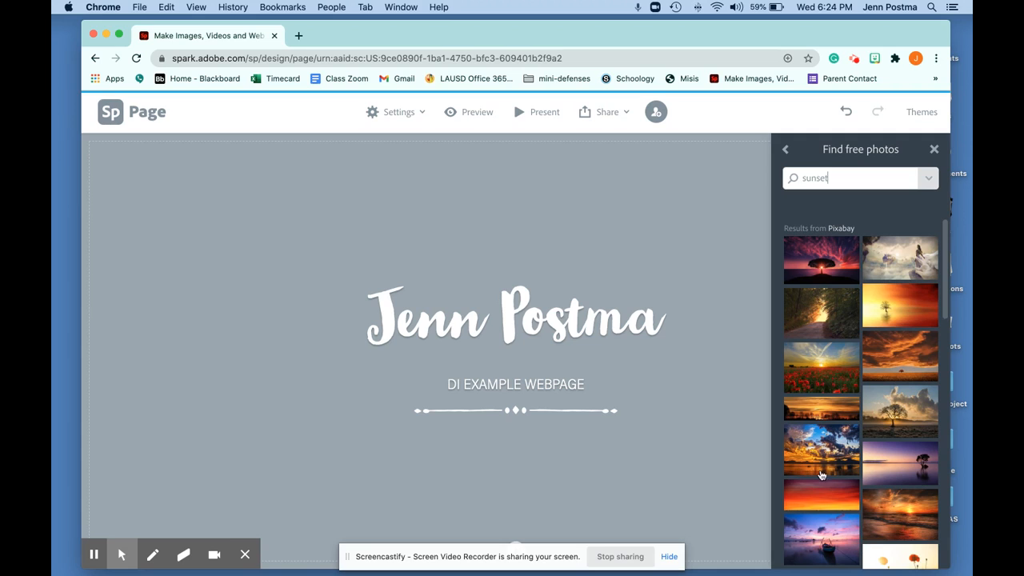
click(918, 455)
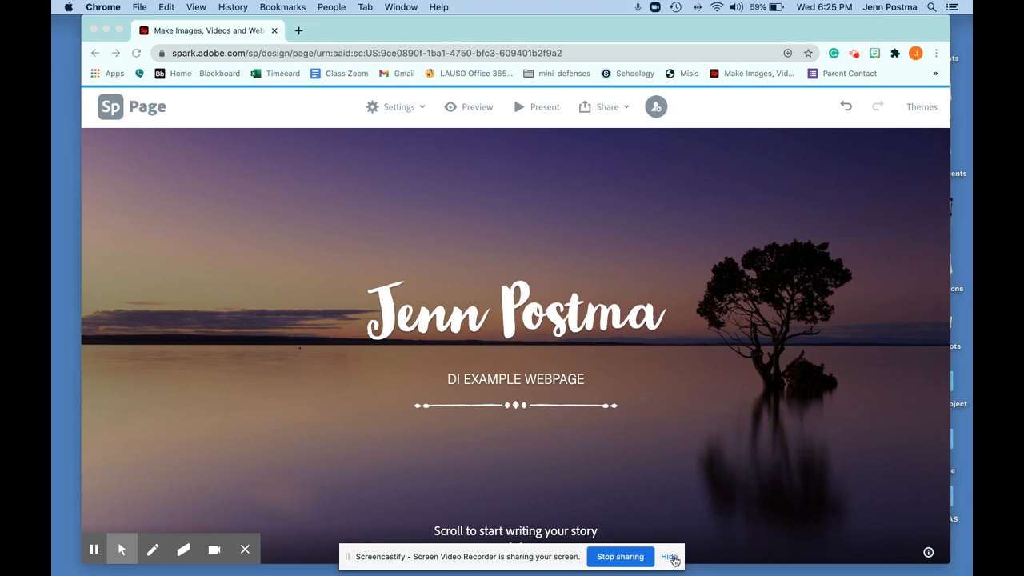
click(669, 556)
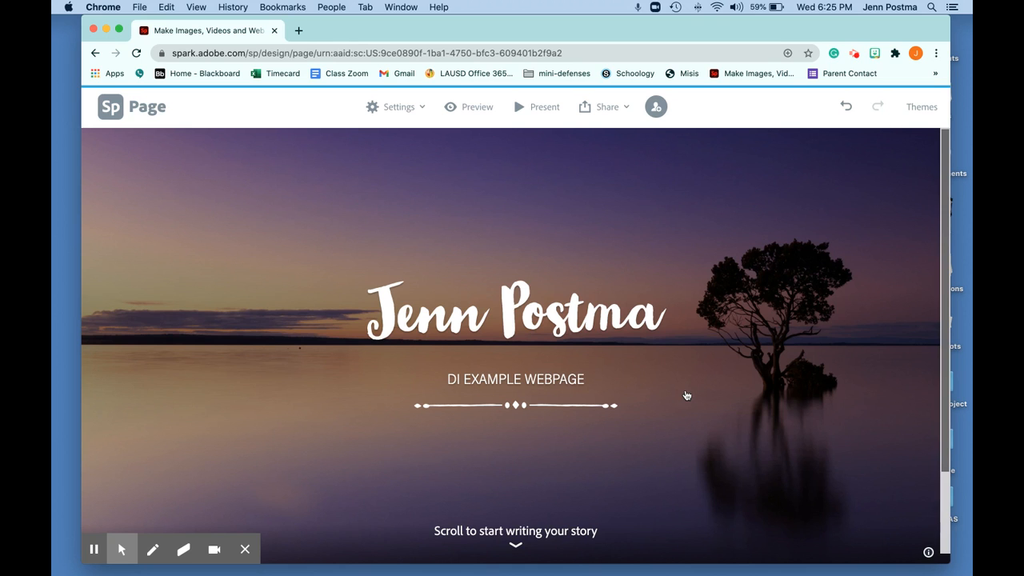
- Add a text section below the cover introducing the teacher by name, the Digital Imaging job at STEM Academy of Hollywood and the year's goal
scroll(685, 396, down, 3)
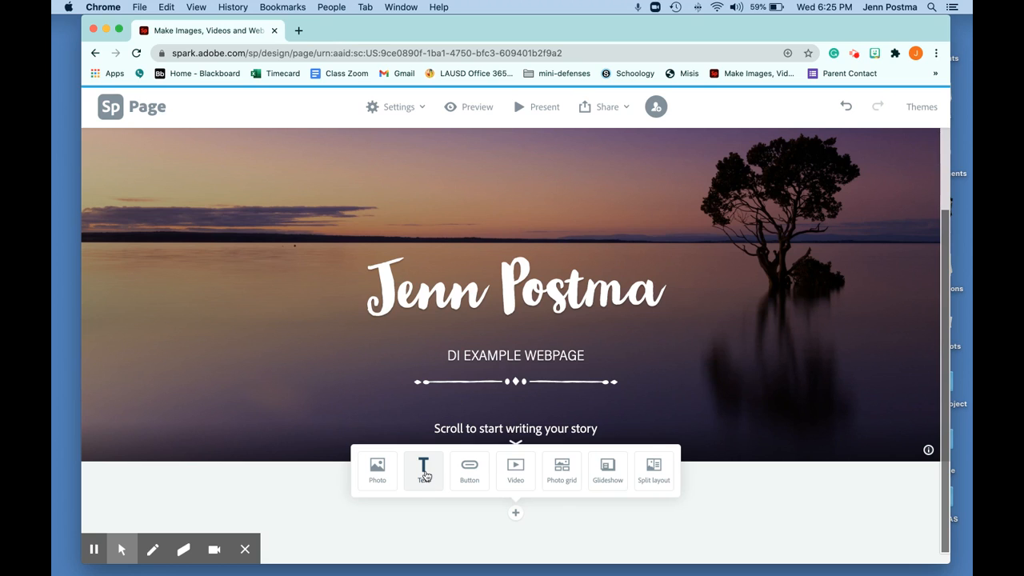
click(424, 475)
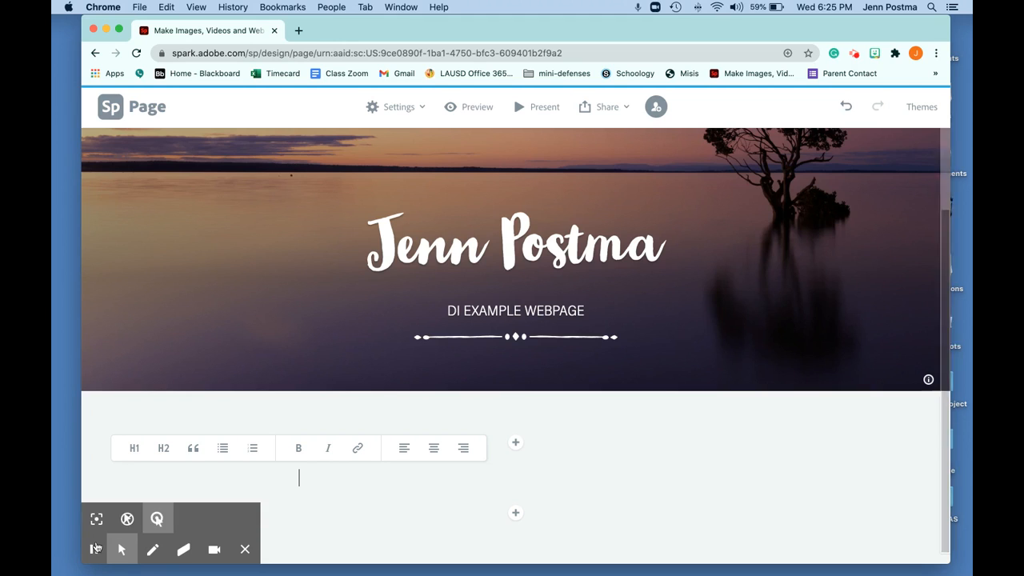
text(Hi)
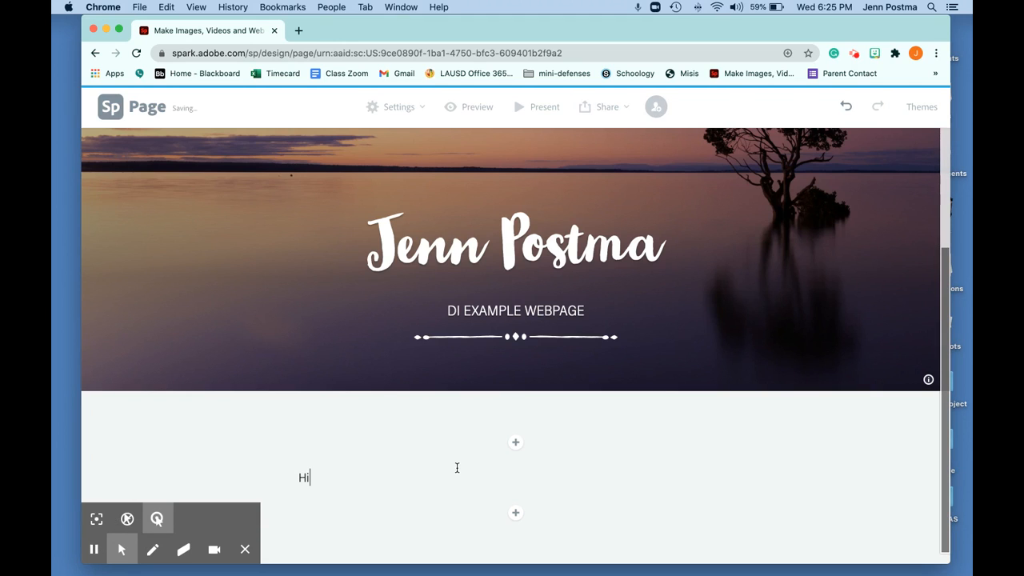
text(! I'm Ms. Posmta)
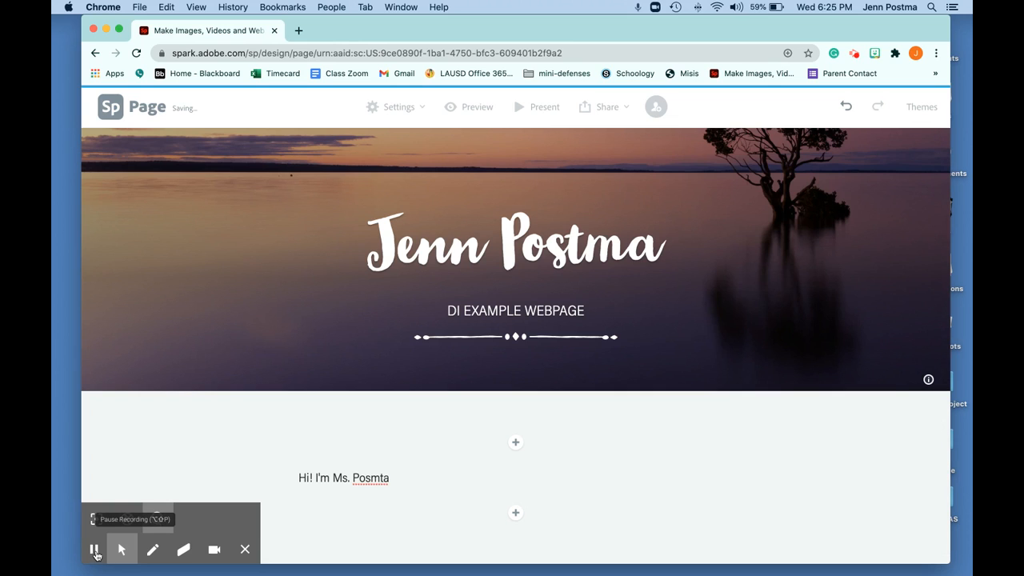
click(94, 551)
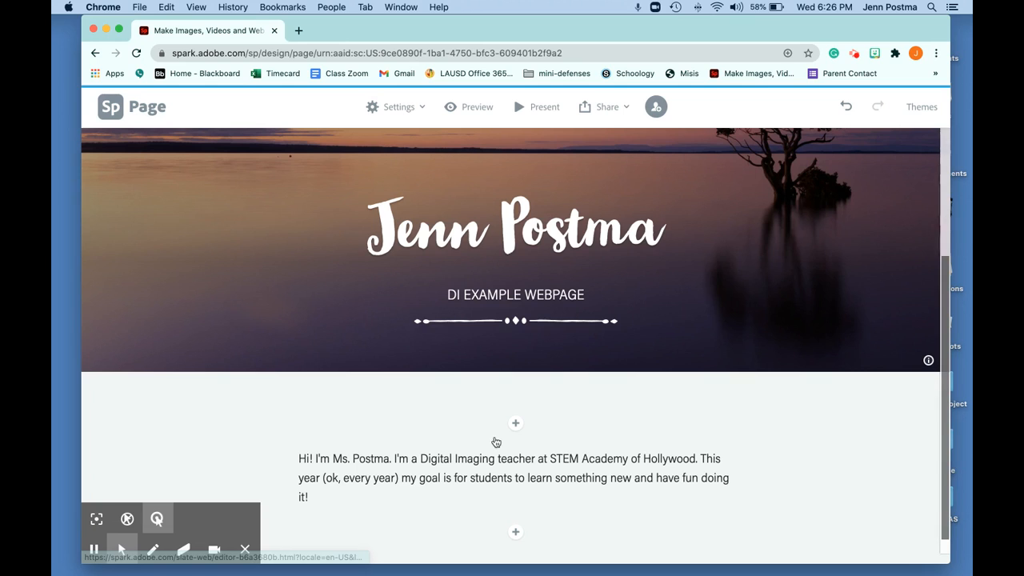
- Try the H1, H2 and quote styles on the whole introduction paragraph, and return it to plain text
click(535, 478)
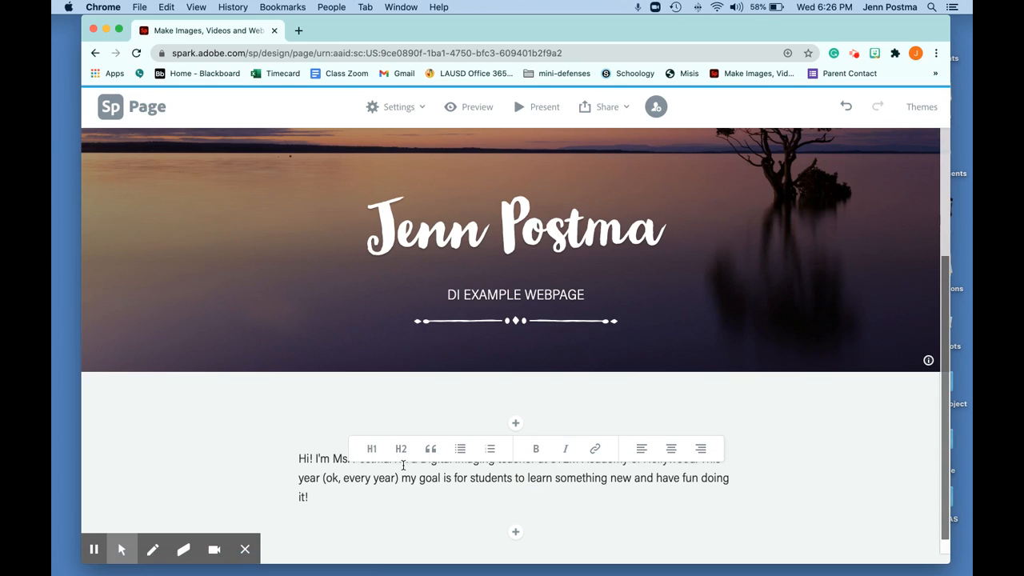
drag(308, 497, 291, 453)
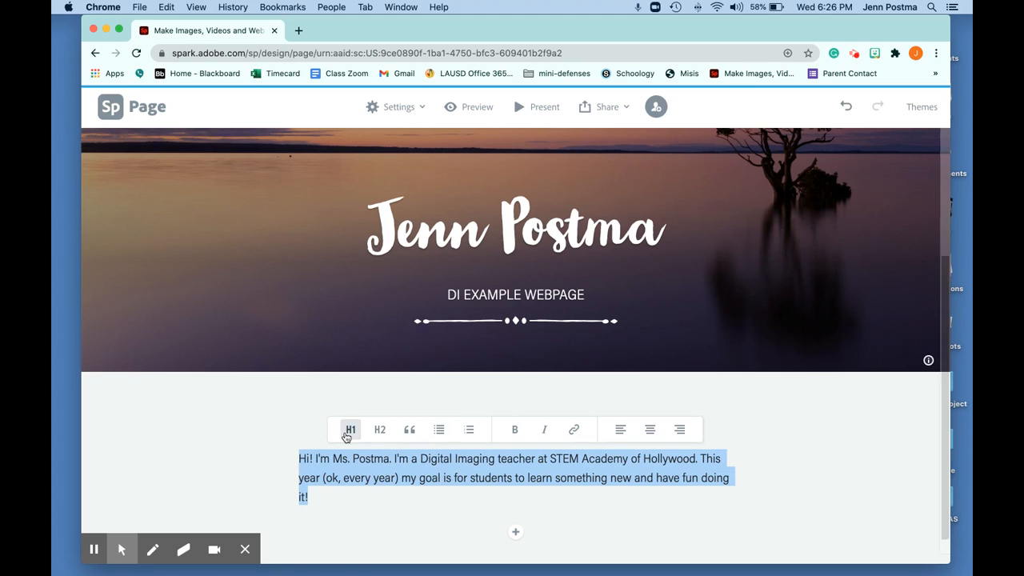
click(351, 430)
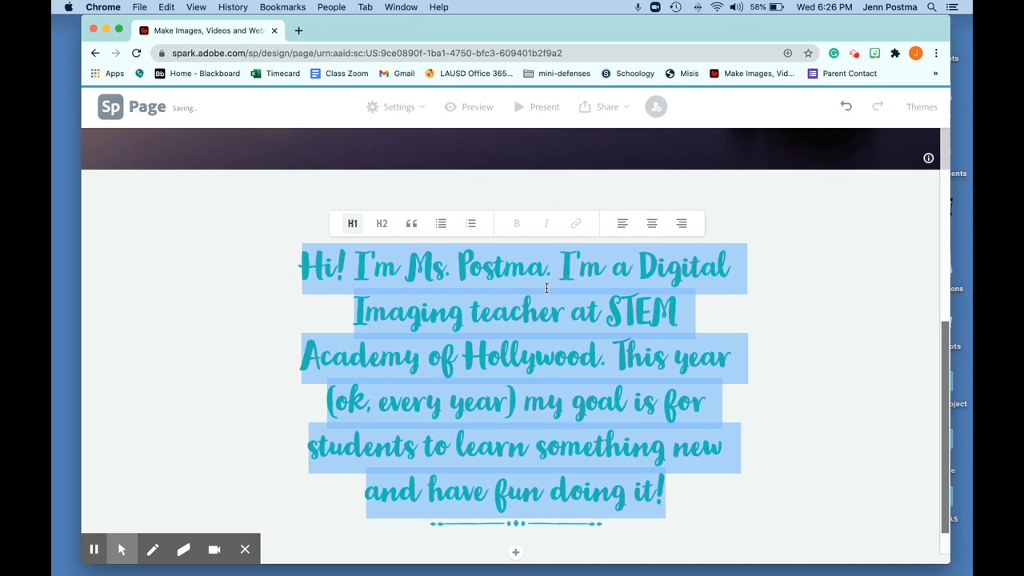
click(382, 223)
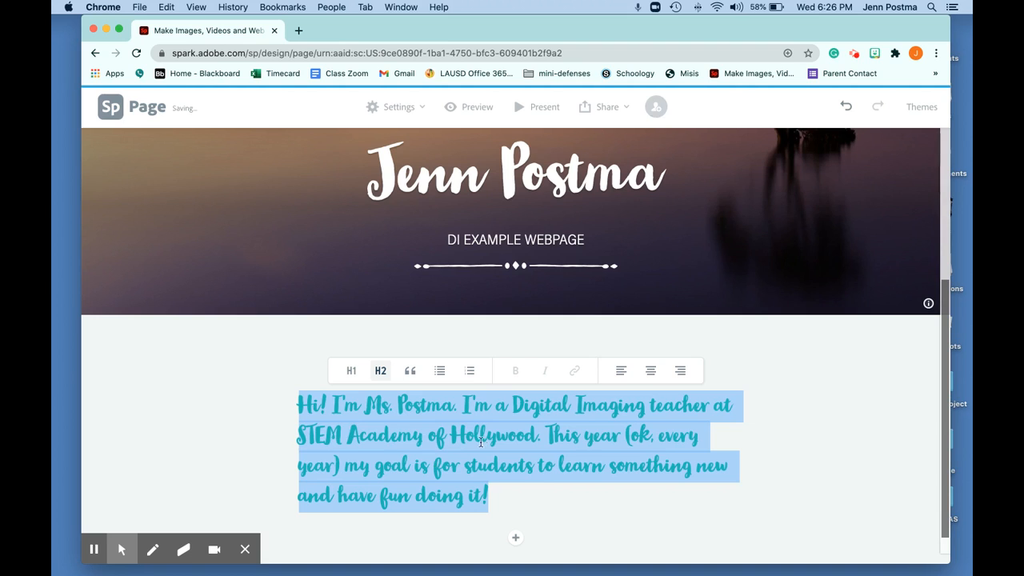
click(409, 374)
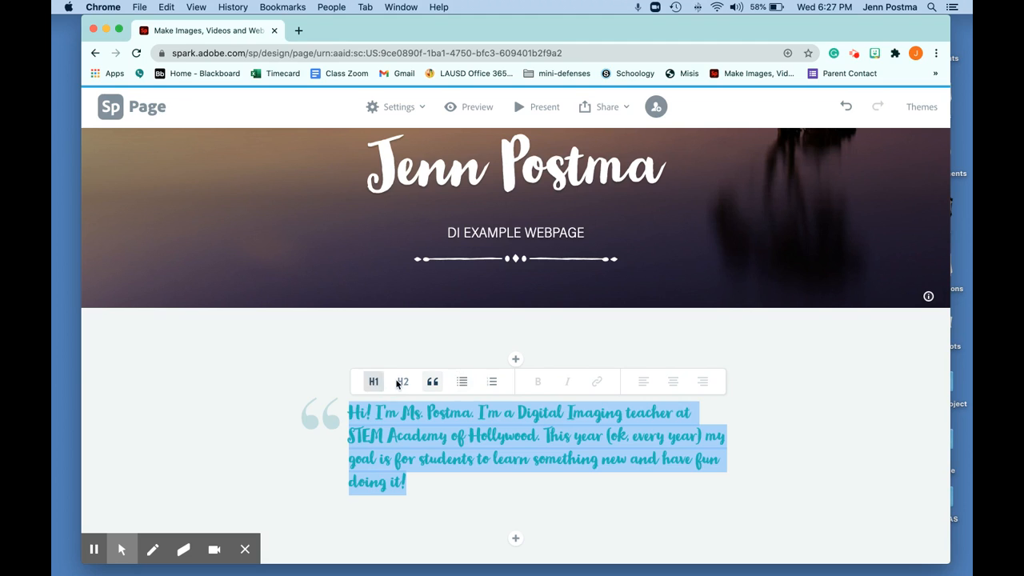
click(432, 382)
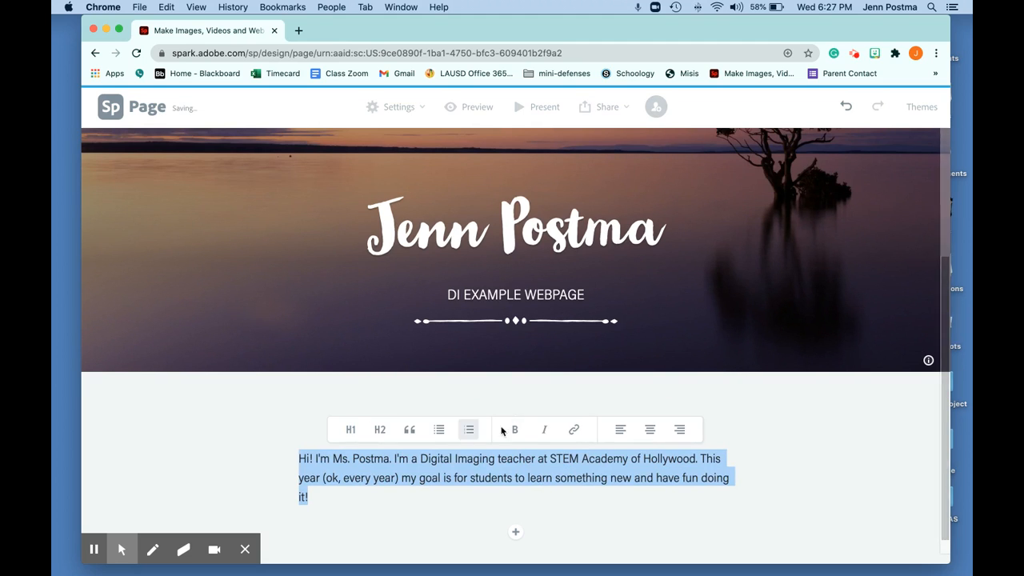
- Center the introduction paragraph and make it bold
click(648, 431)
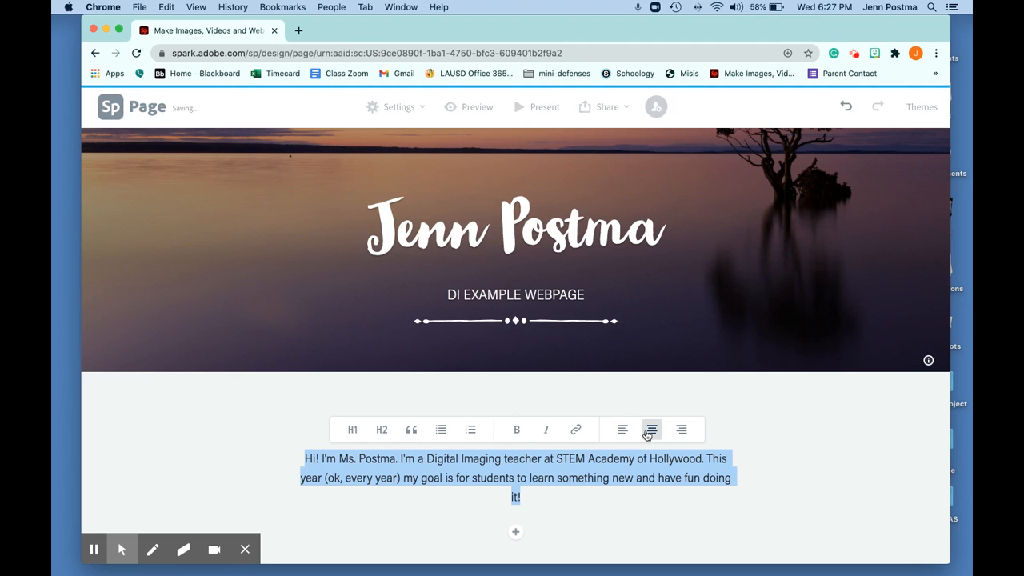
click(517, 429)
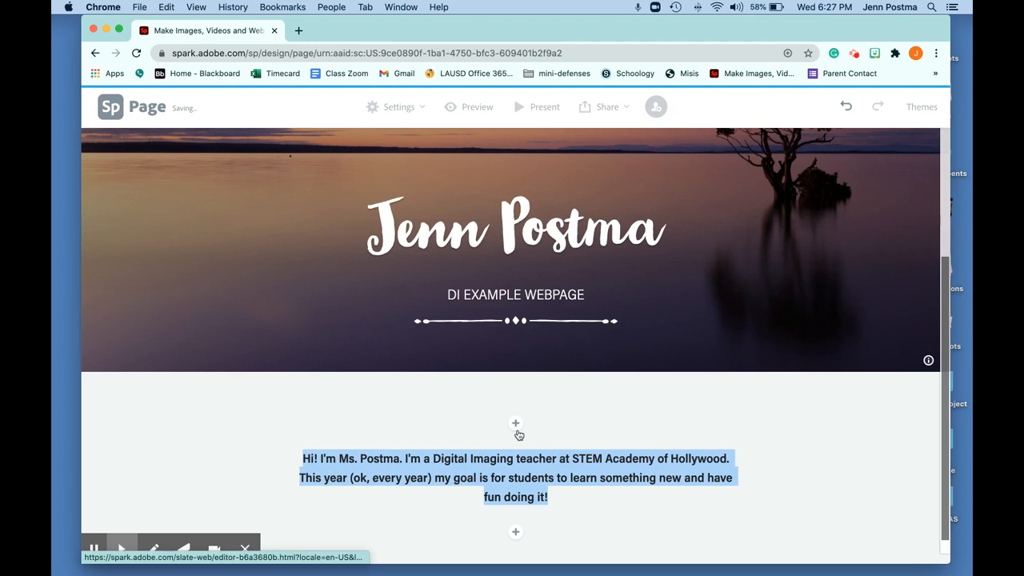
click(620, 486)
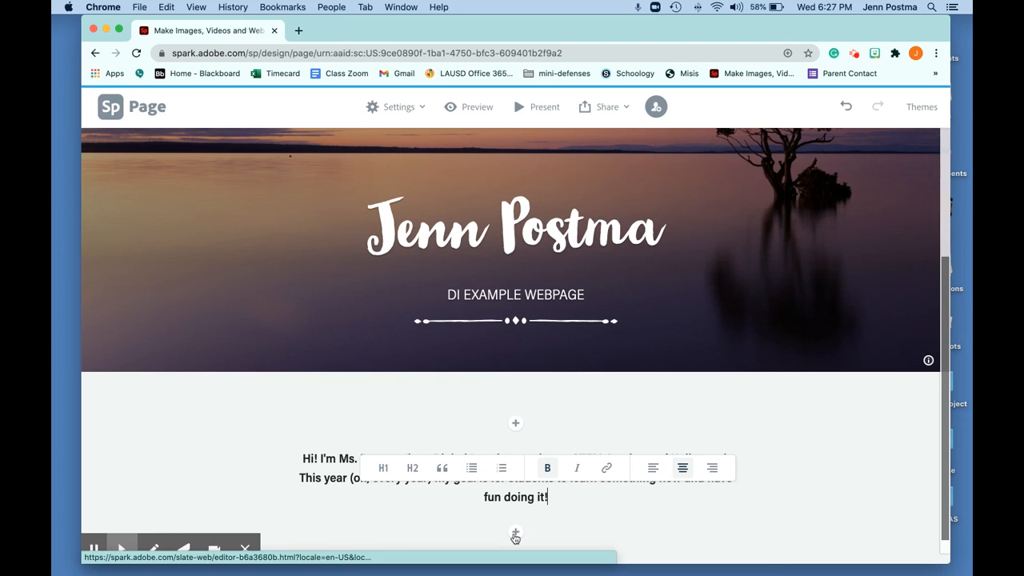
- Add an embedded video section below the introduction paragraph, and open the Adobe Spark home page in a second browser tab
click(516, 535)
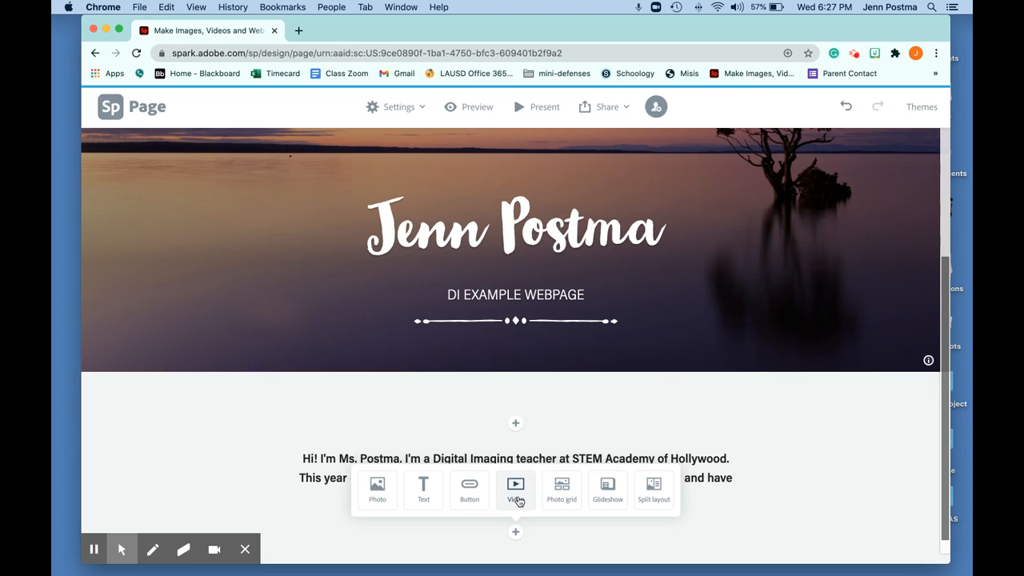
click(516, 498)
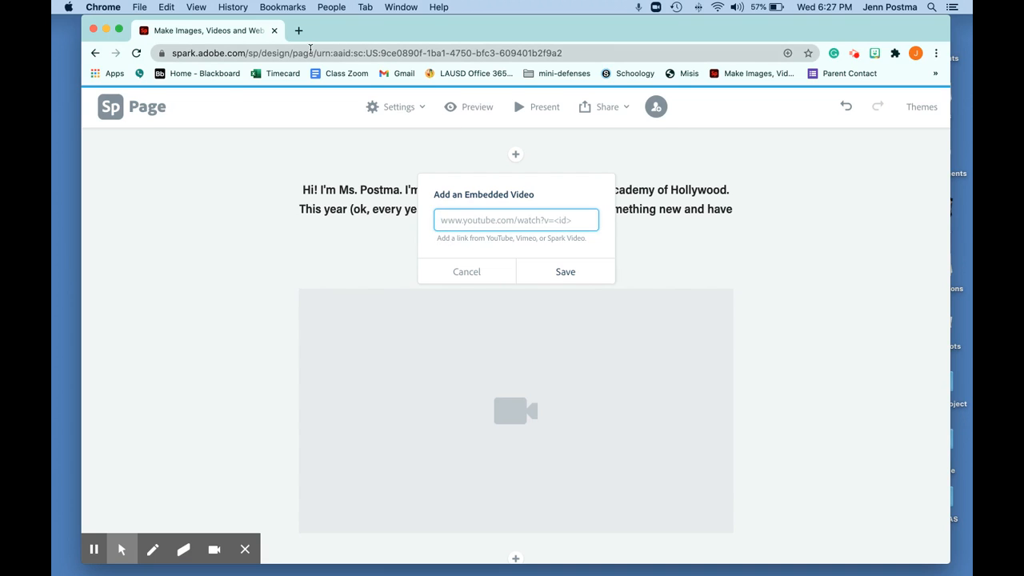
click(298, 31)
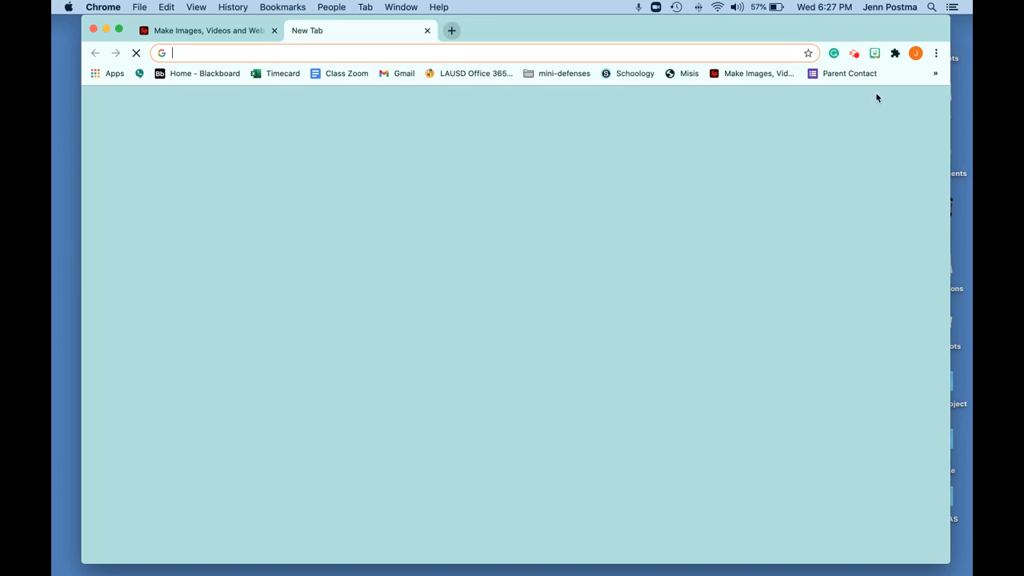
click(933, 74)
click(771, 78)
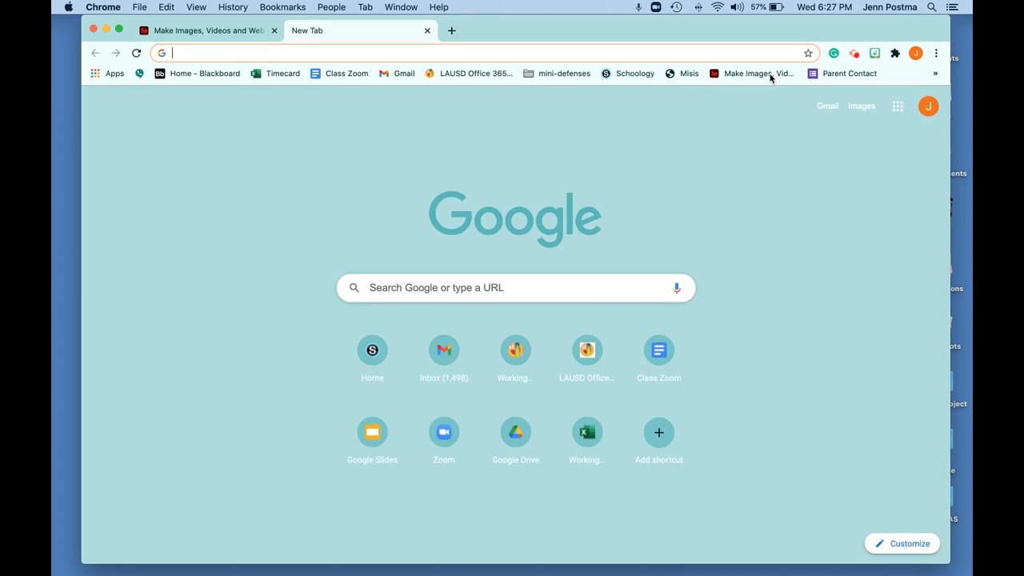
click(747, 75)
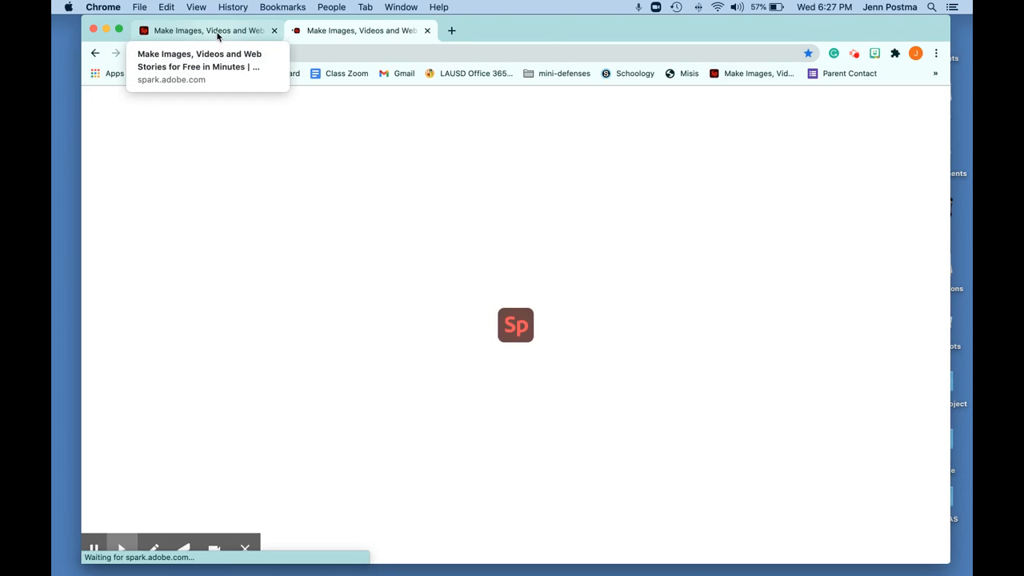
click(217, 34)
click(373, 32)
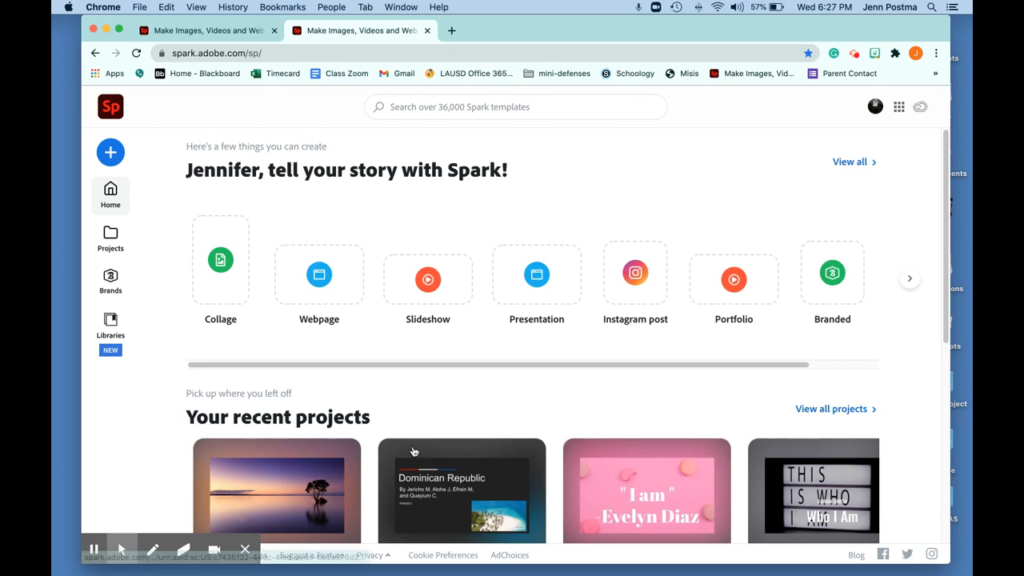
- Browse all Spark projects and open the published video project with the "Who am I?" cover
scroll(414, 451, down, 2)
scroll(412, 445, down, 5)
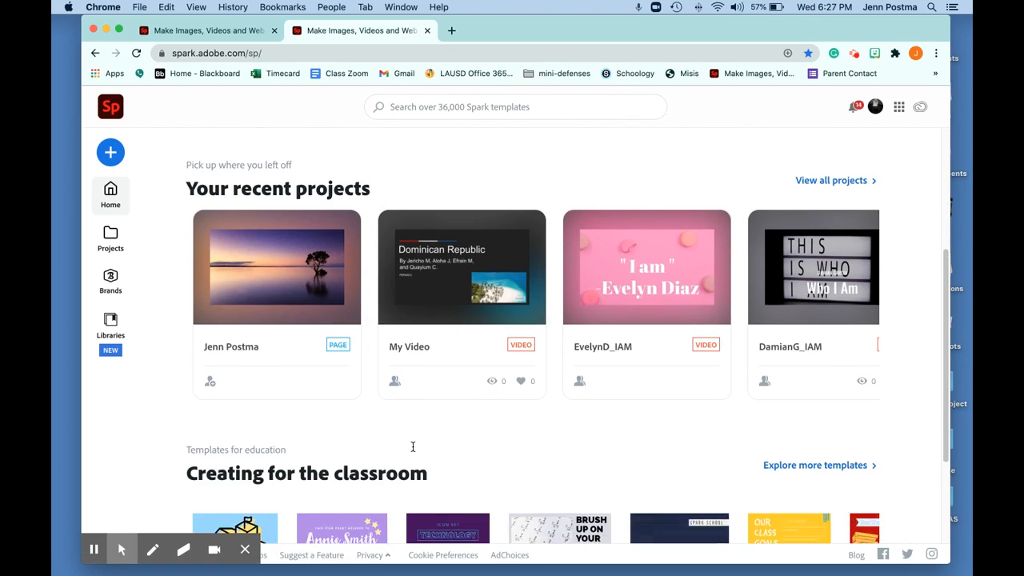
scroll(872, 284, up, 2)
click(836, 221)
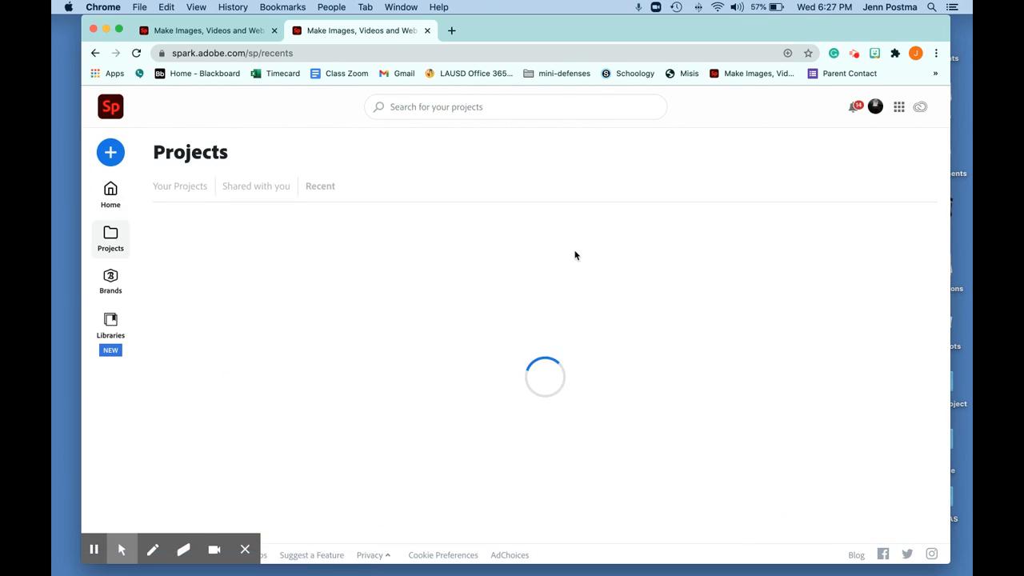
scroll(681, 276, down, 5)
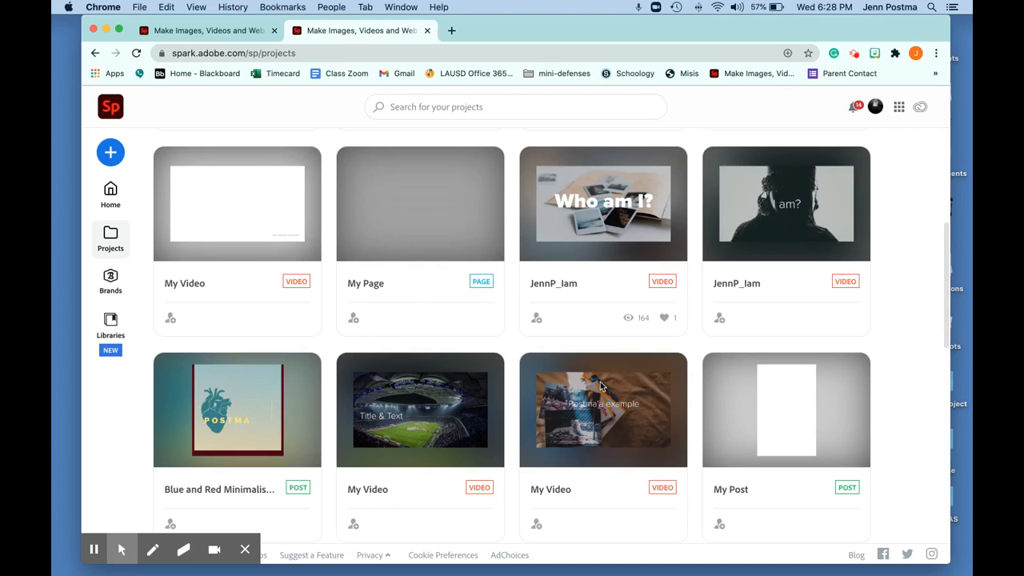
scroll(681, 277, up, 1)
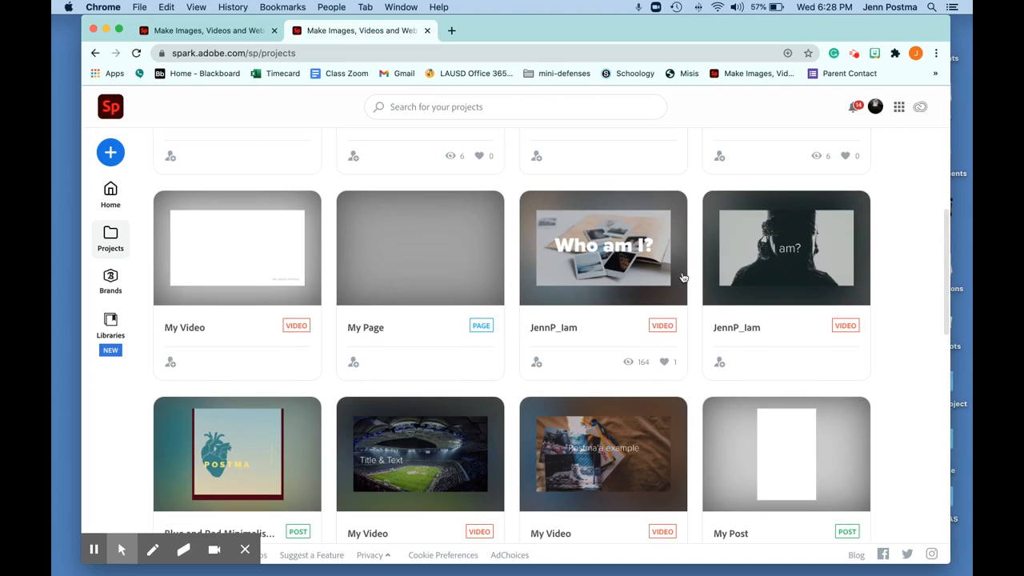
click(619, 267)
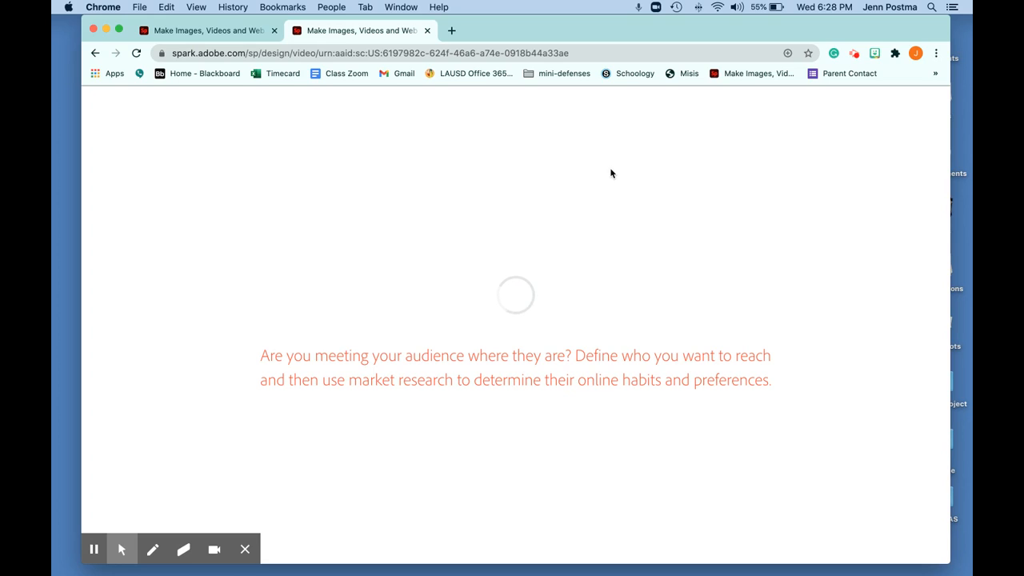
- Update the published link of the "Who am I?" video and copy its shareable link
click(586, 54)
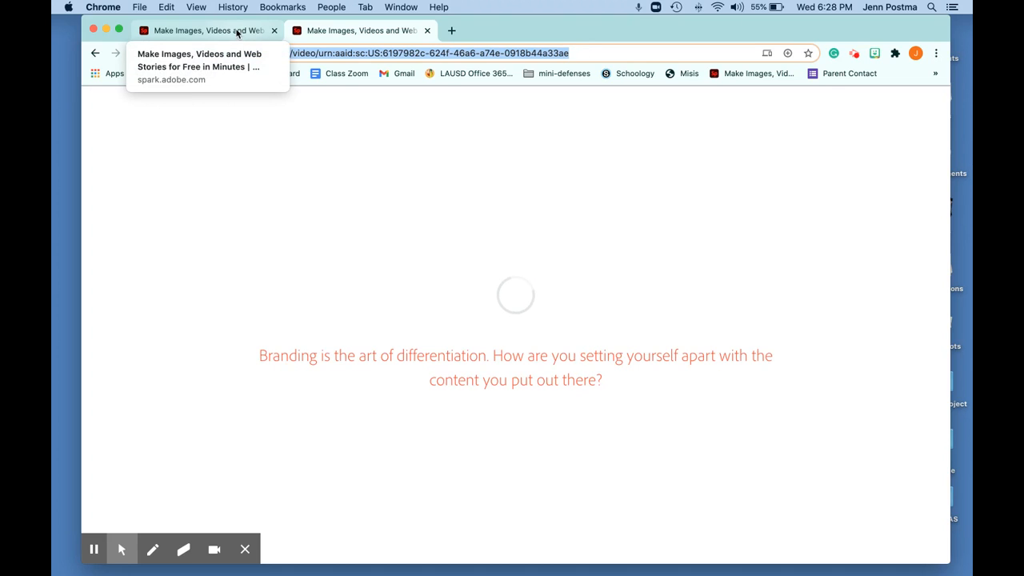
click(586, 208)
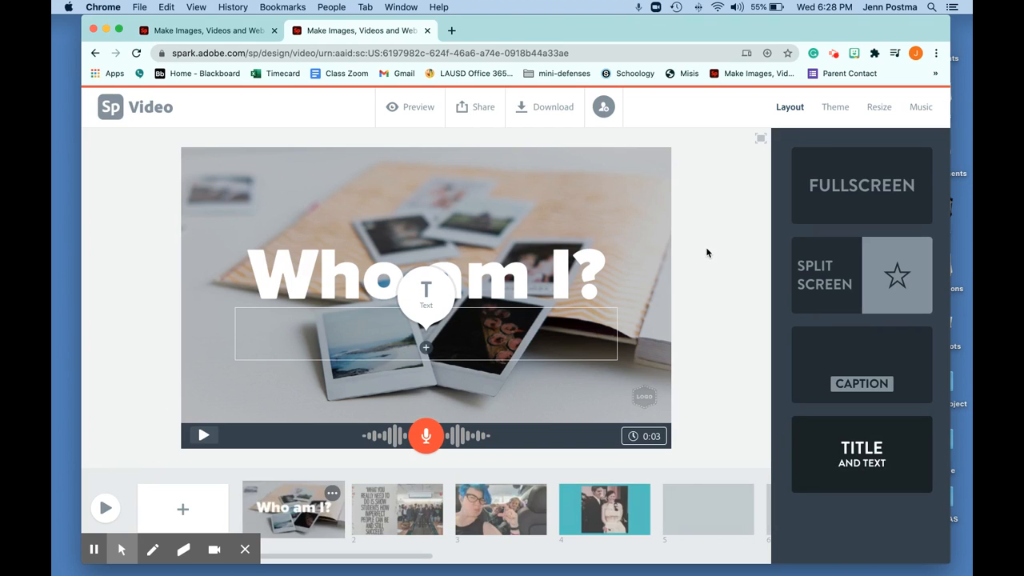
click(479, 117)
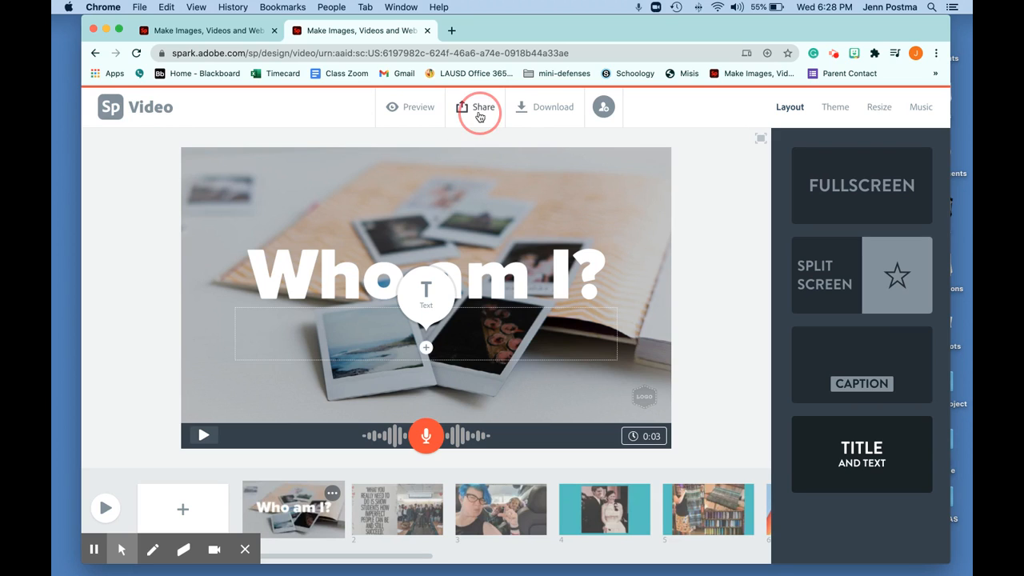
click(452, 143)
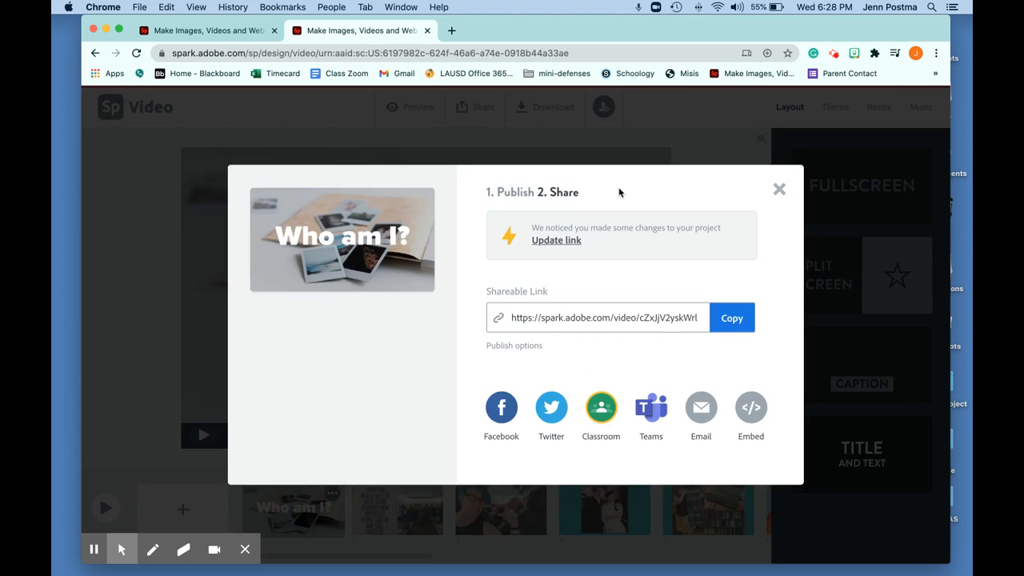
click(559, 244)
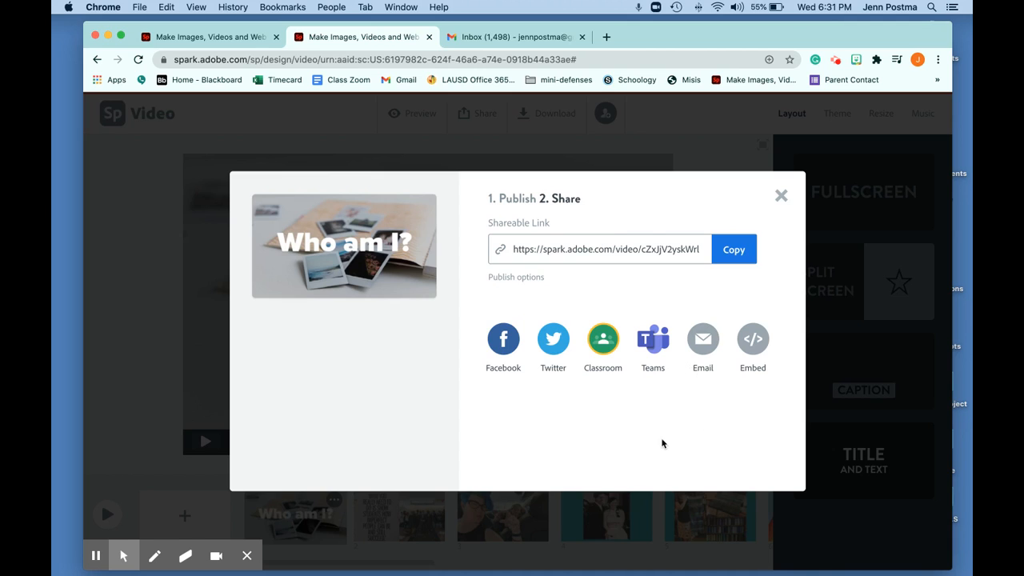
click(738, 256)
- Return to the web page project and embed the video by pasting the copied Spark Video link and saving it
click(224, 37)
right_click(449, 228)
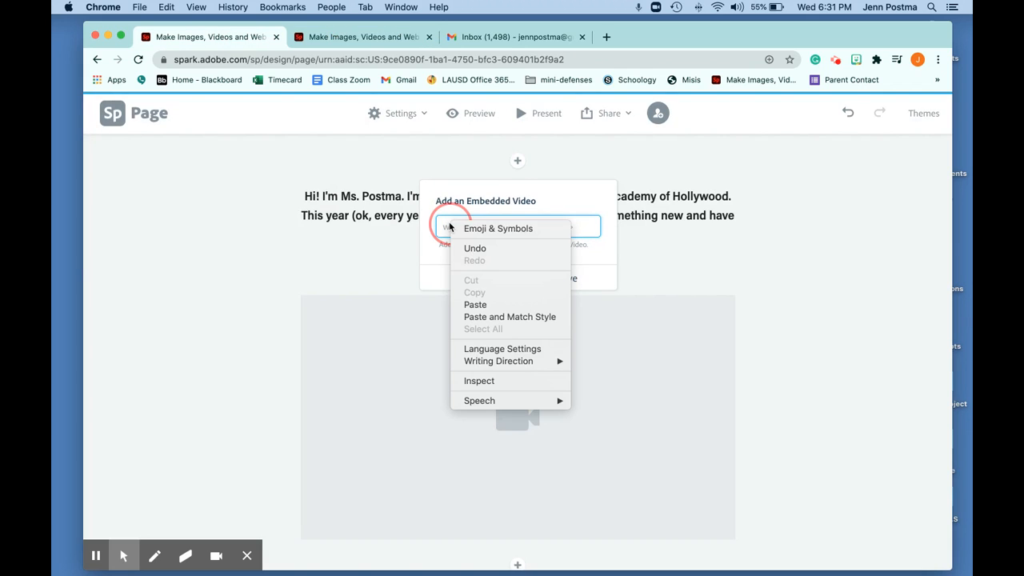
click(475, 305)
click(484, 272)
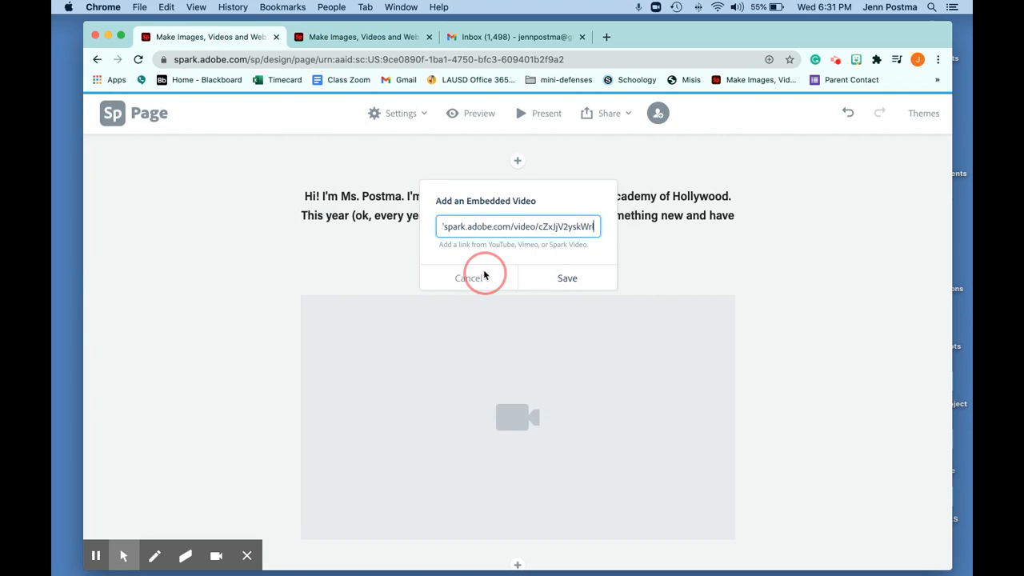
click(570, 279)
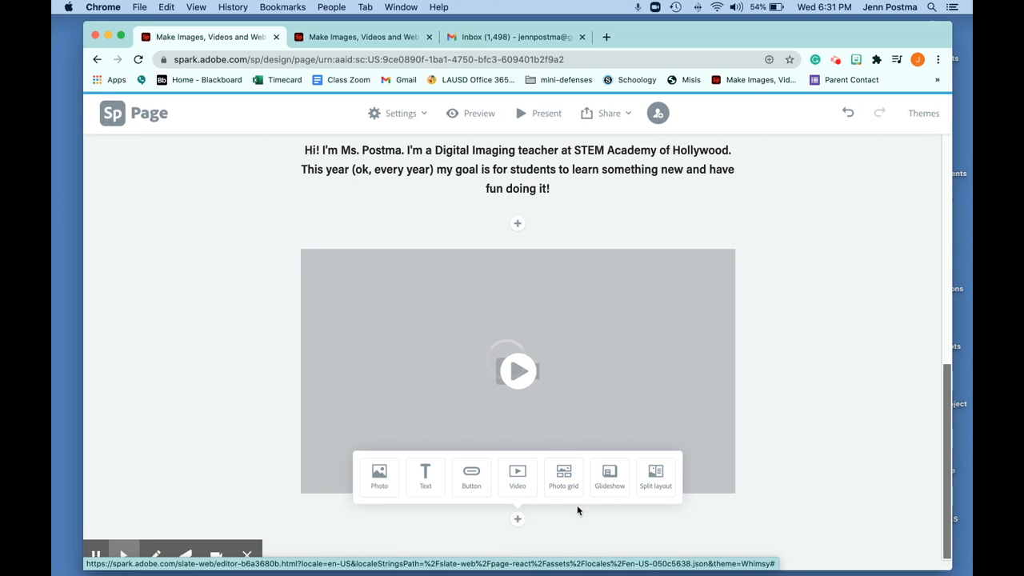
- Add a split layout section below the video and upload the class logos image from the Desktop folder as its picture
click(654, 481)
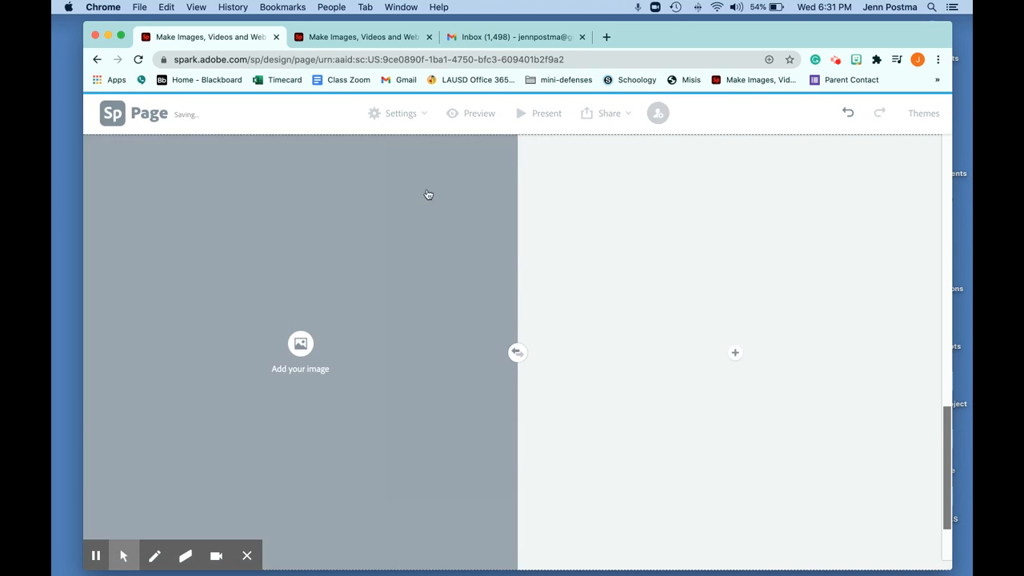
click(301, 344)
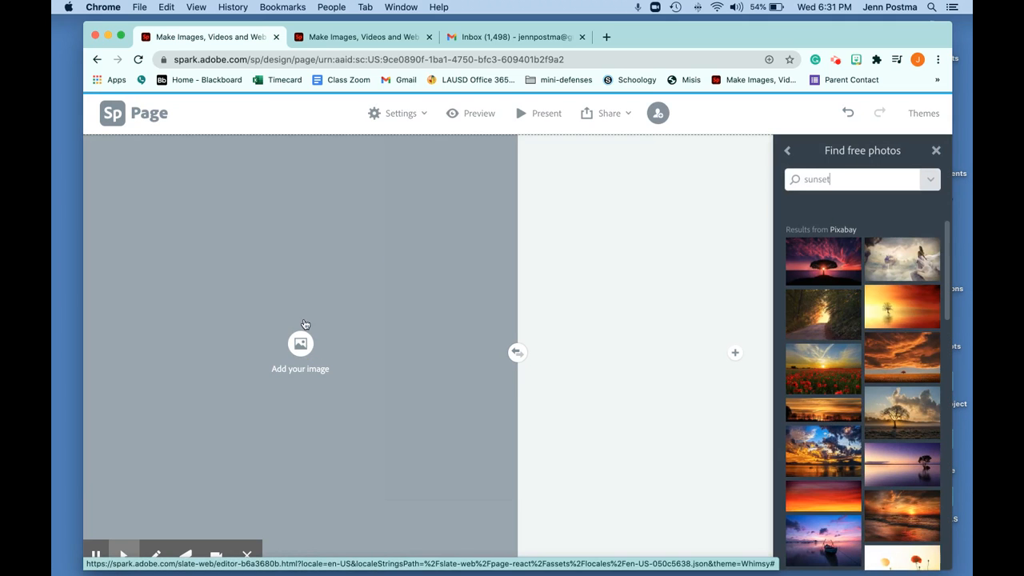
click(787, 151)
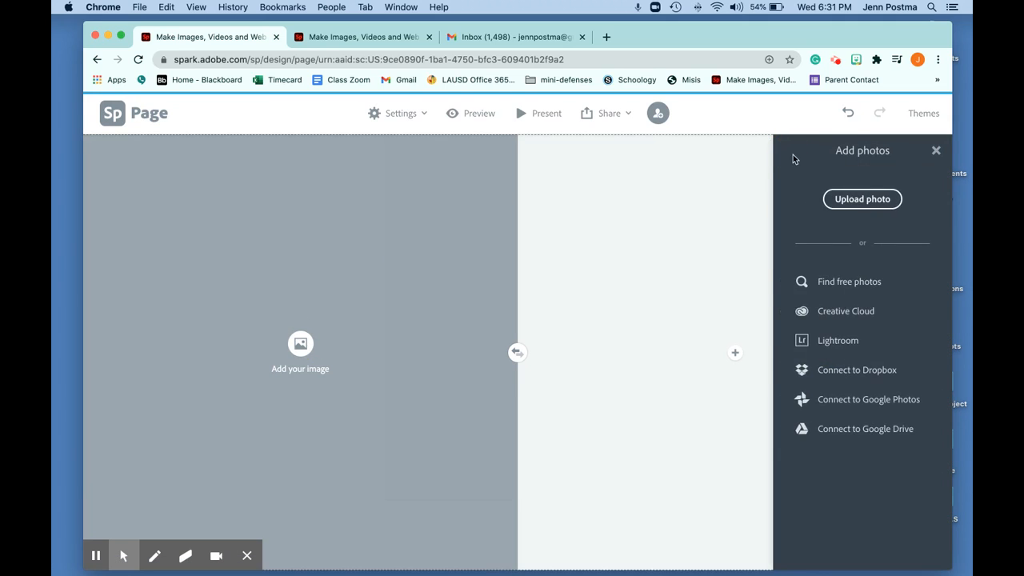
click(854, 203)
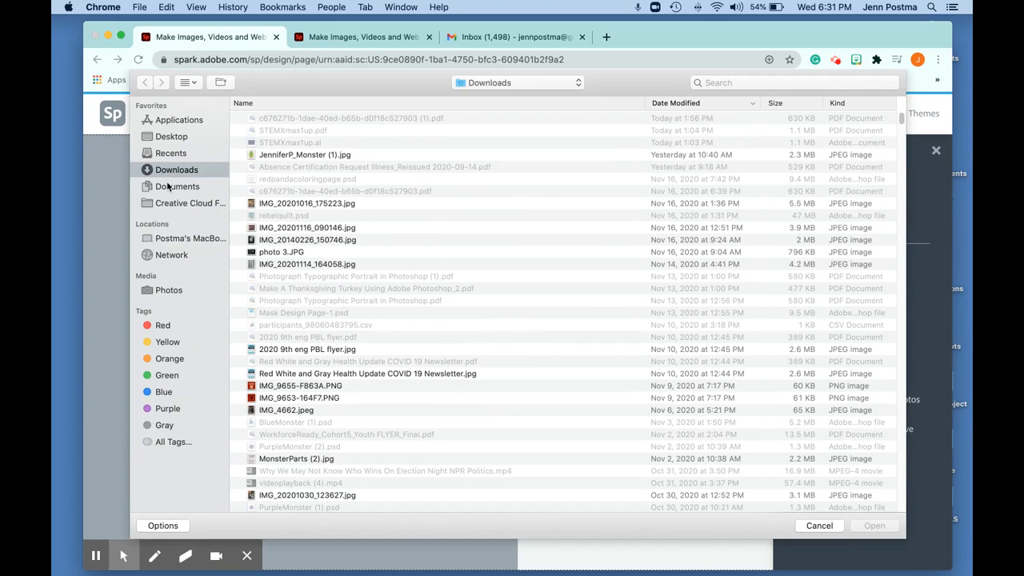
click(172, 139)
click(874, 527)
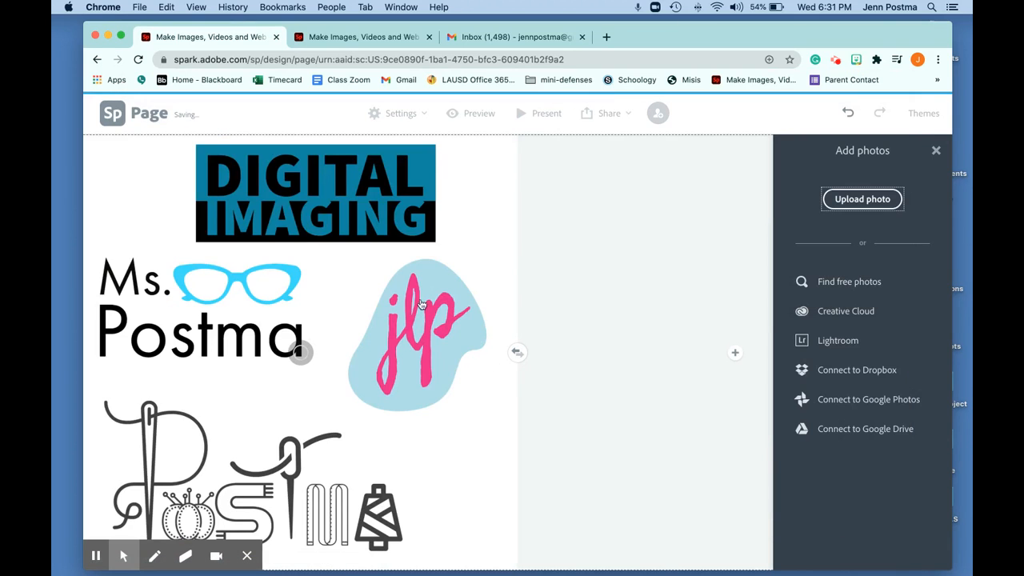
- Add text in the empty half beside the logos, beginning "These are the logos that I created for class."
click(735, 353)
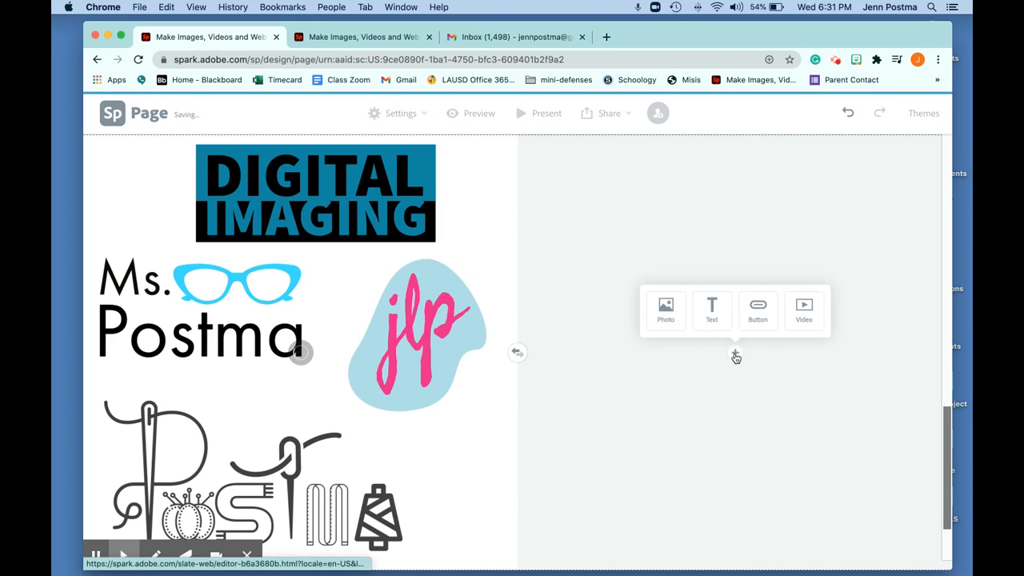
click(711, 315)
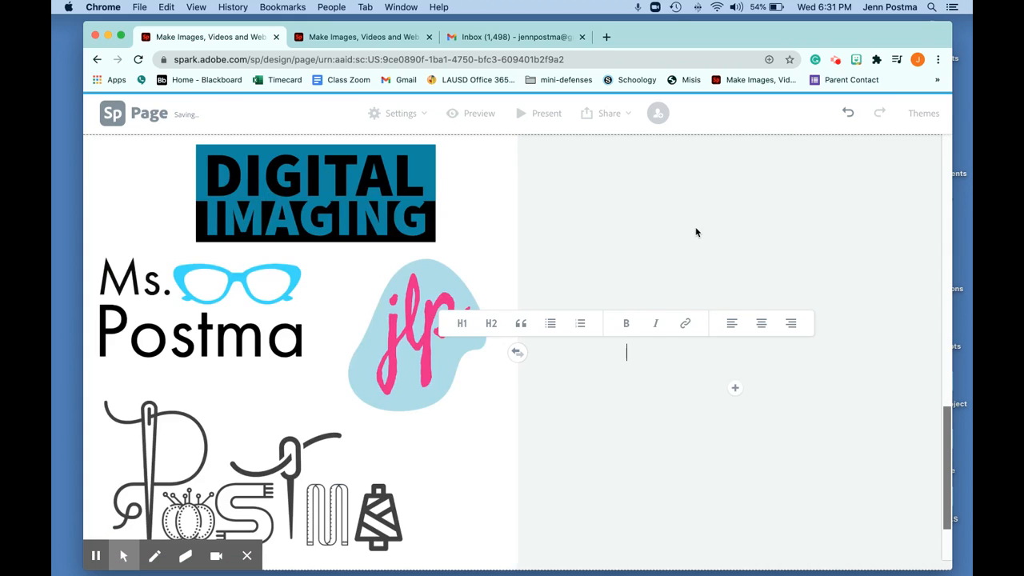
text(These)
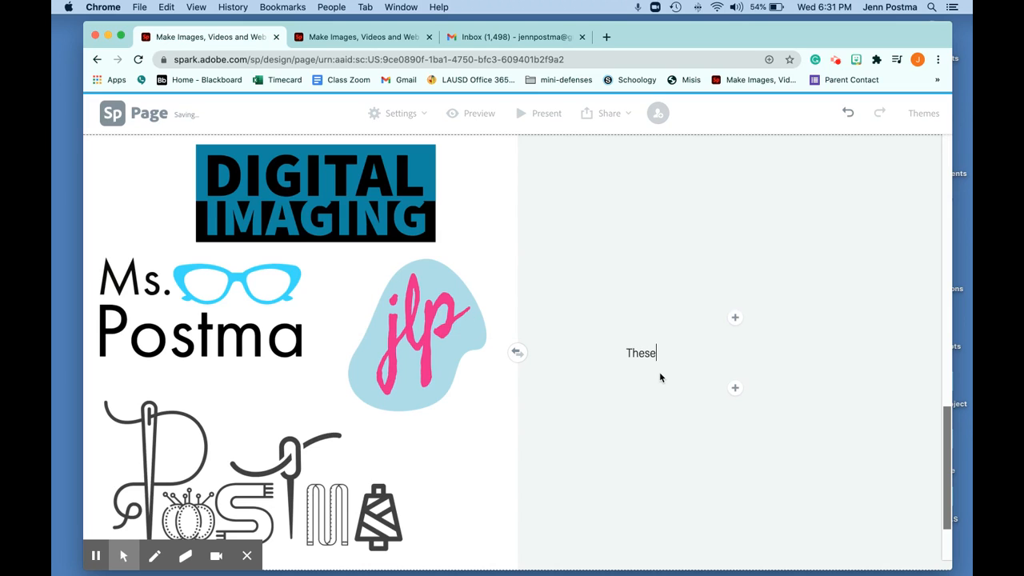
text( are my)
key(BackSpace)
key(BackSpace)
key(BackSpace)
text(the)
key(BackSpace)
key(BackSpace)
key(BackSpace)
text(the logos tha)
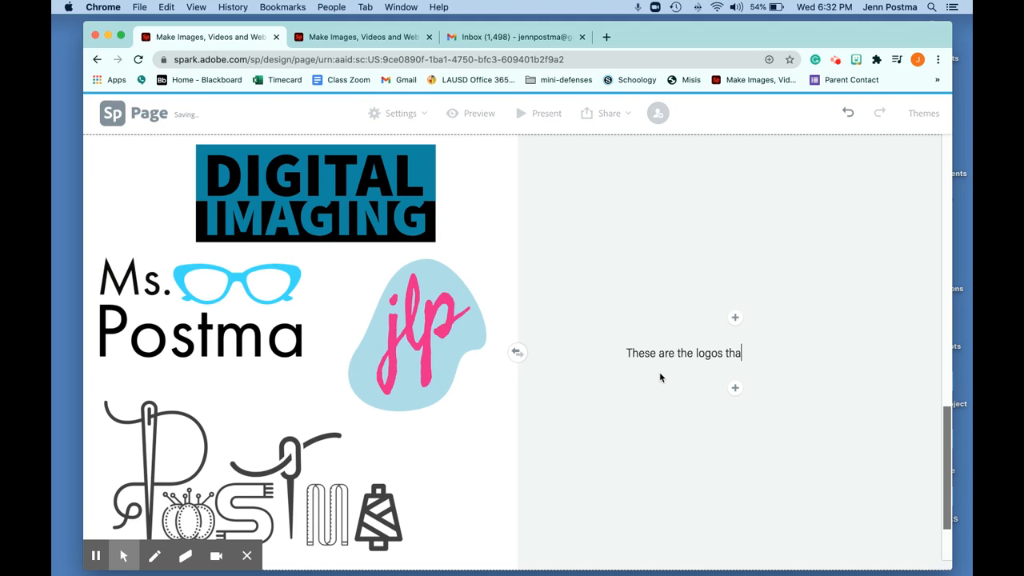
text(t I created for class.)
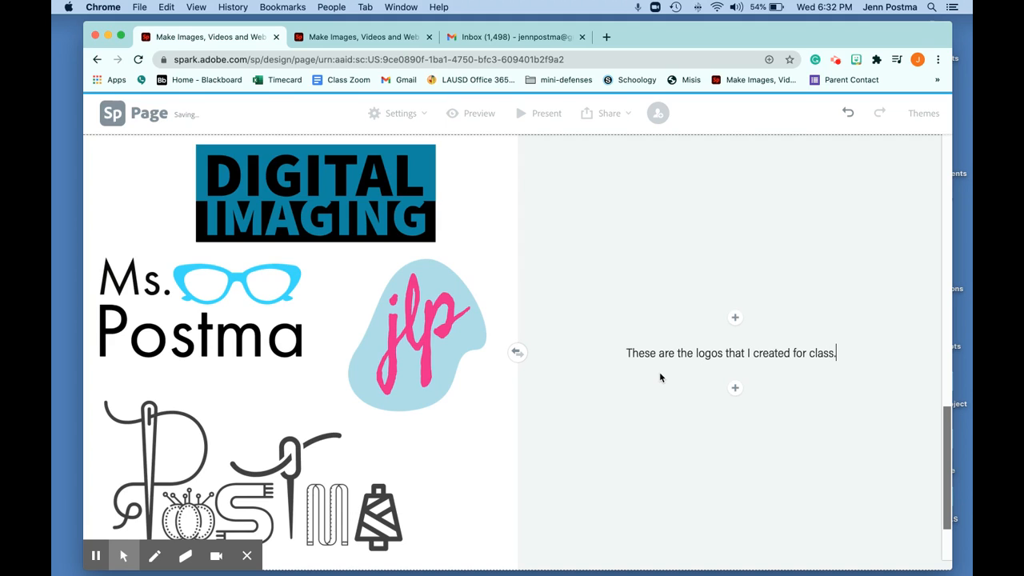
text( I)
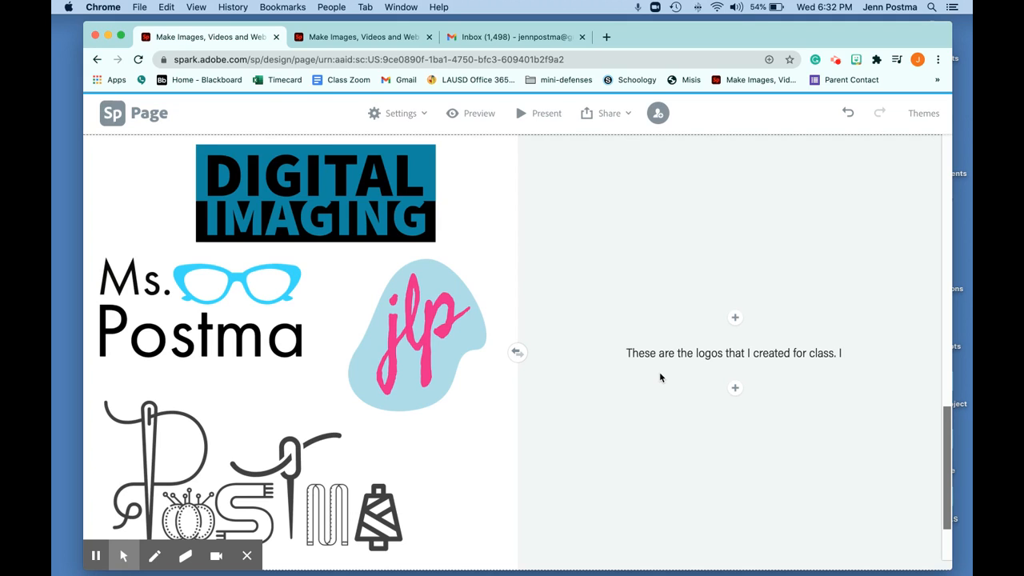
key(BackSpace)
key(BackSpace)
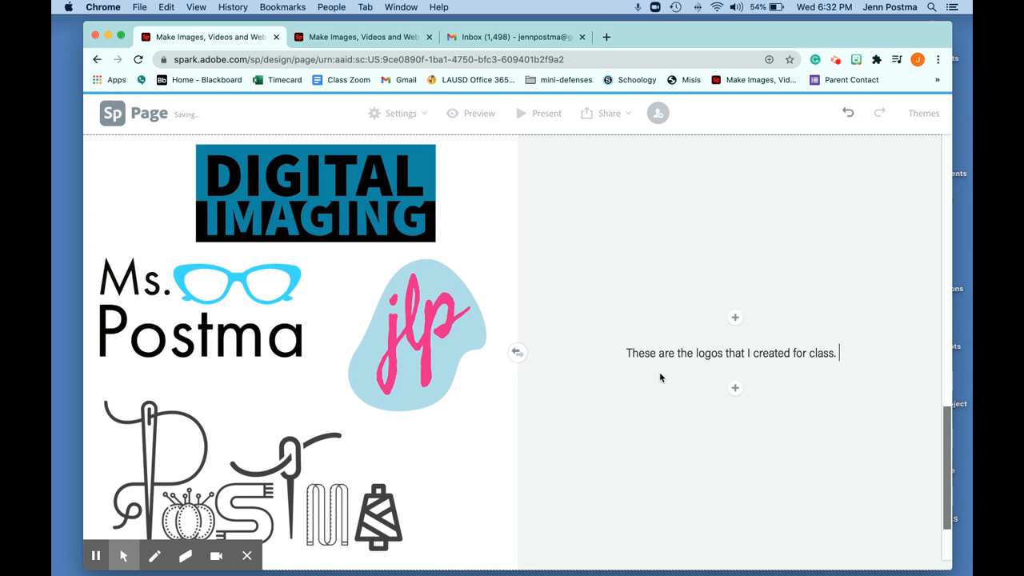
click(95, 564)
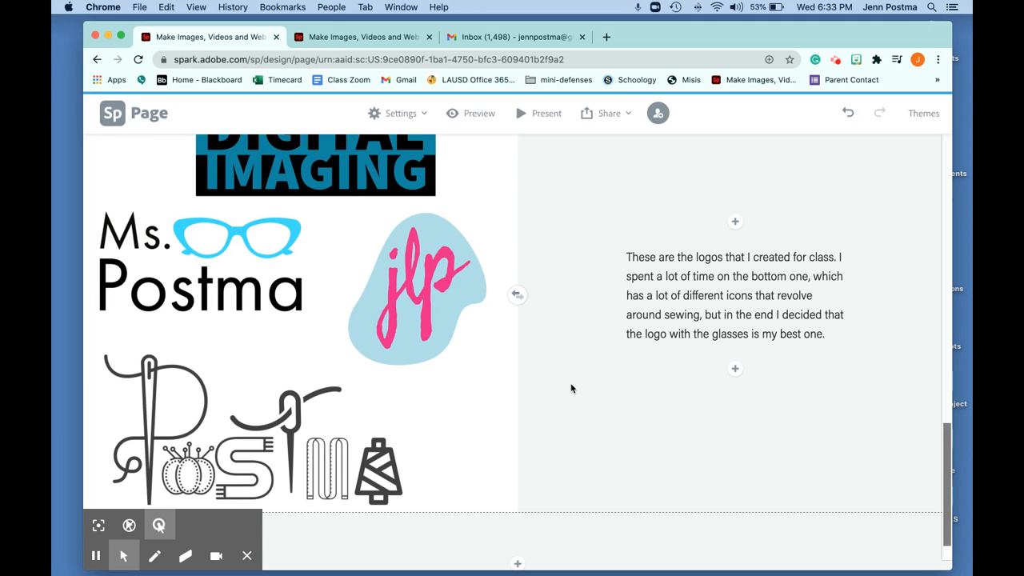
- Insert a glideshow section below the split layout that holds the class logos
scroll(574, 352, up, 2)
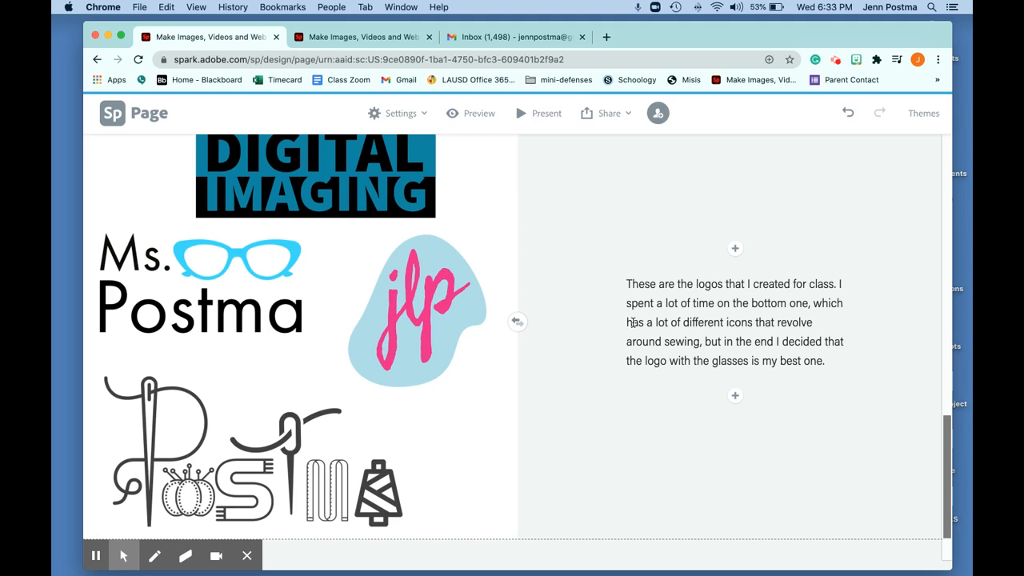
scroll(632, 323, down, 3)
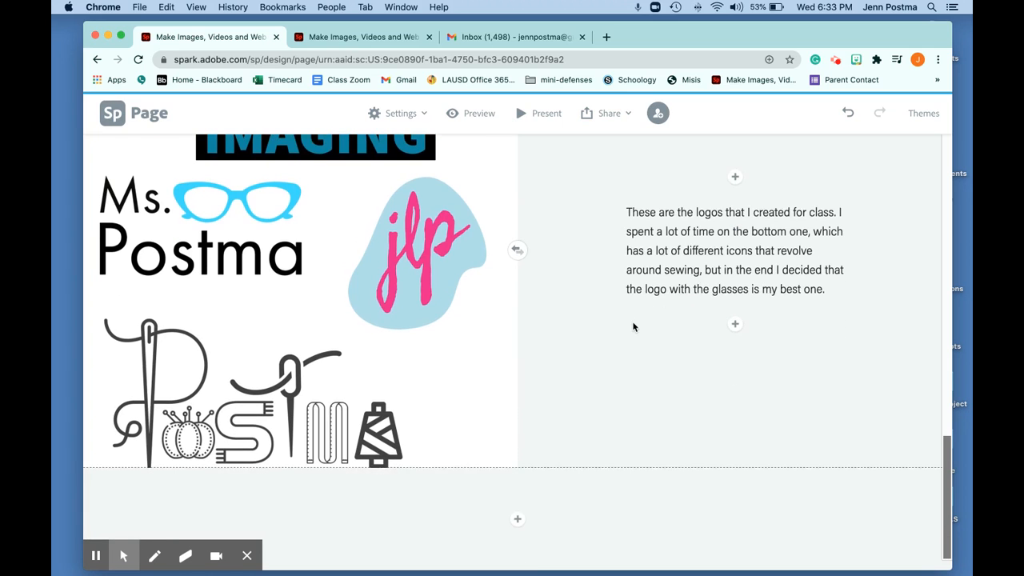
click(517, 520)
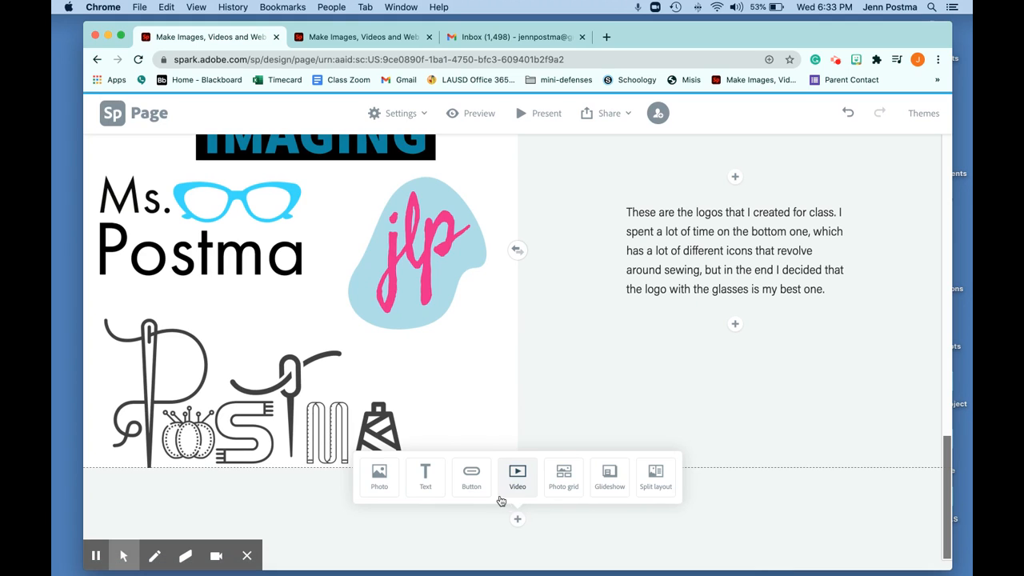
click(617, 482)
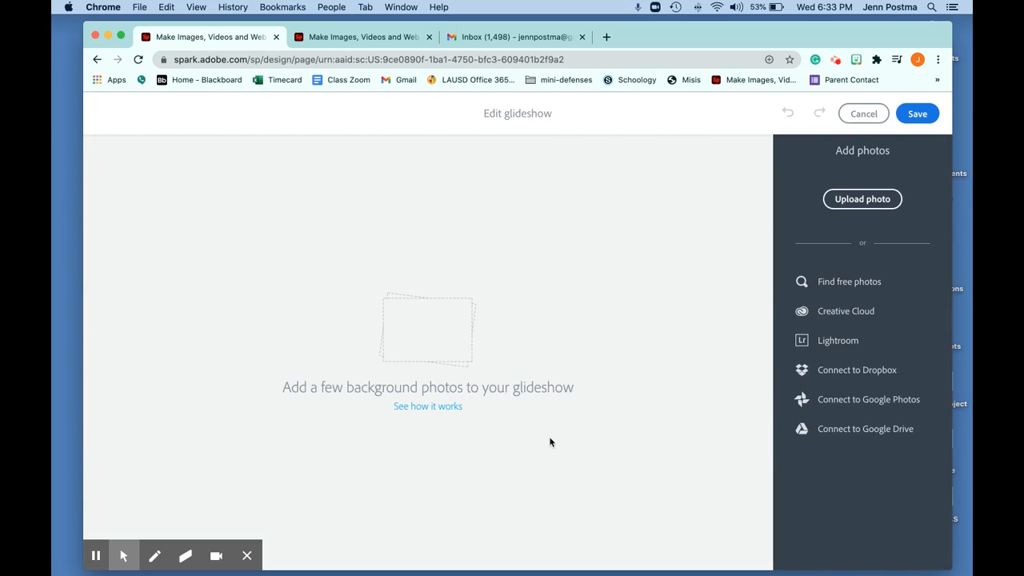
- Upload the logofinal, logo2 and logo4 JPEG images from the Logo folder as the glideshow's background photos and save the glideshow
click(866, 201)
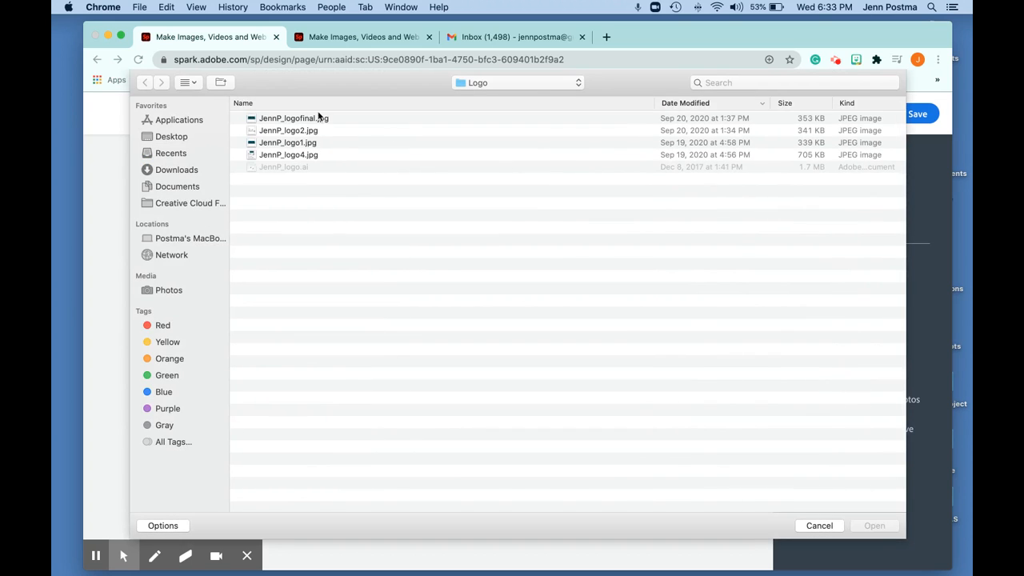
click(307, 122)
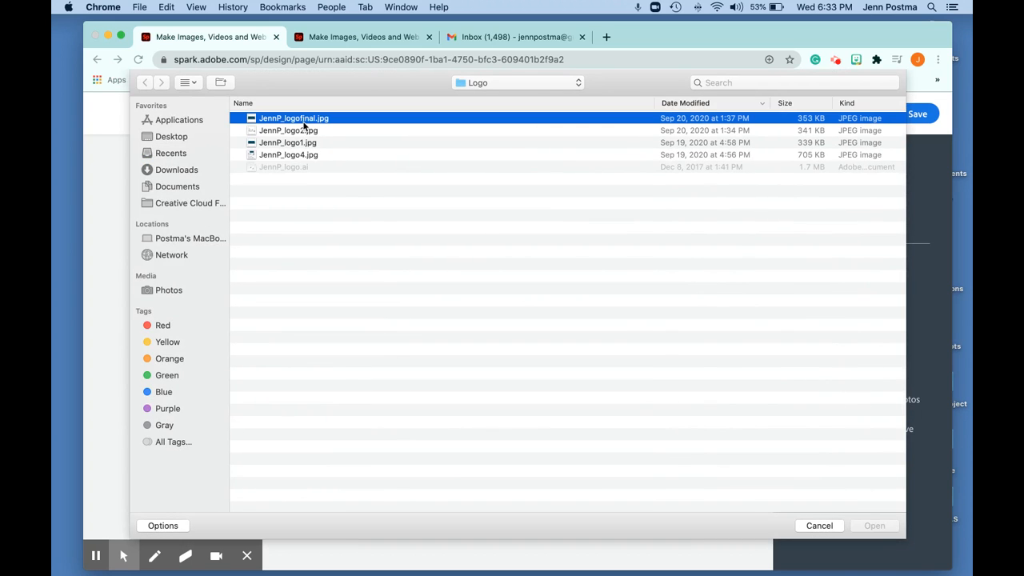
click(302, 132)
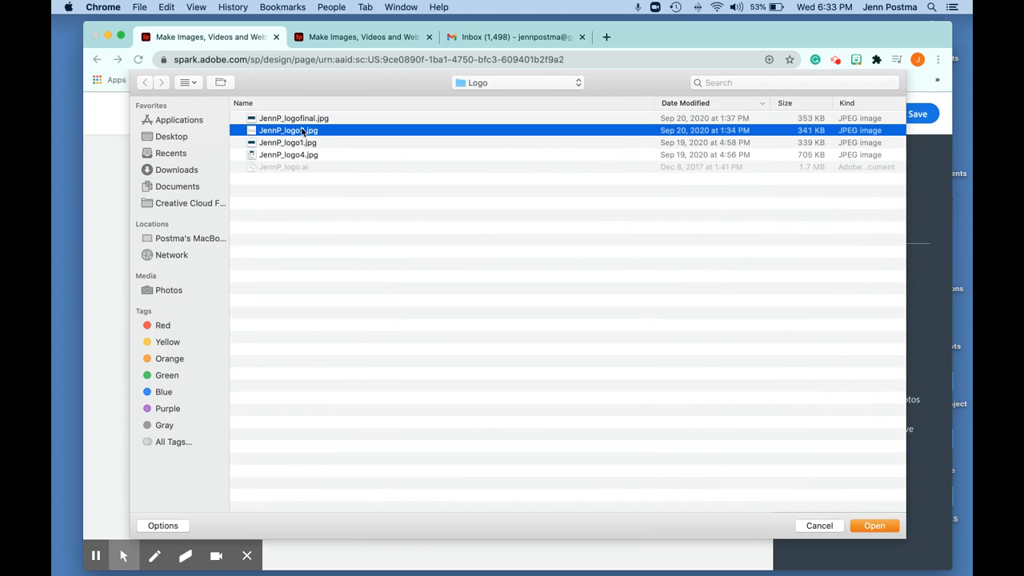
click(304, 122)
super+click(312, 131)
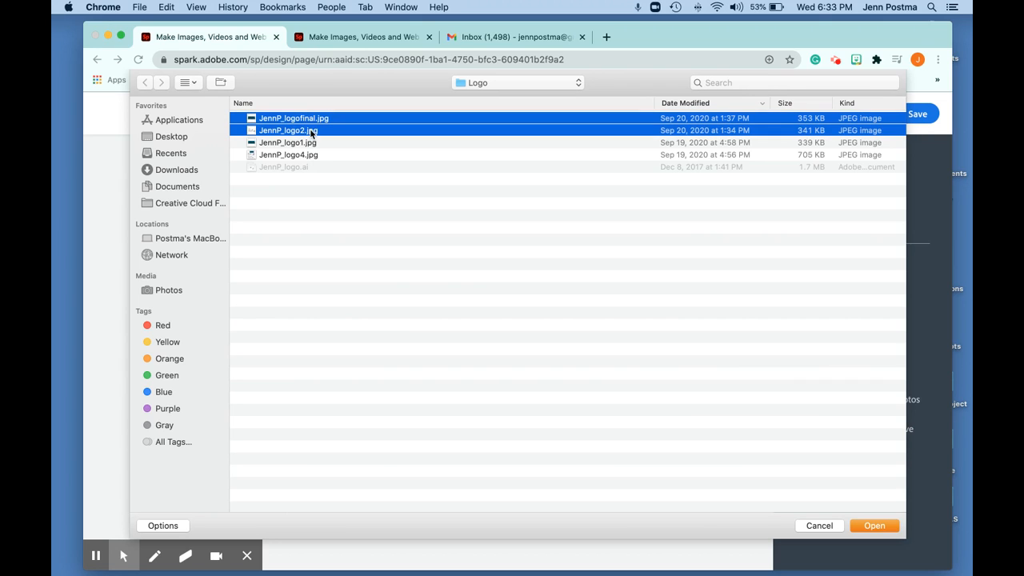
super+click(312, 156)
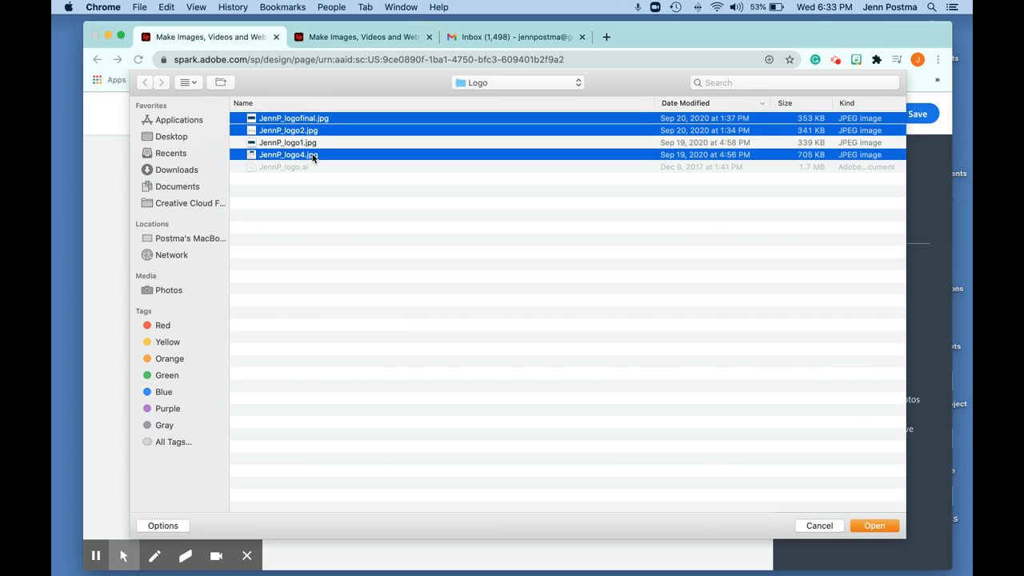
click(865, 526)
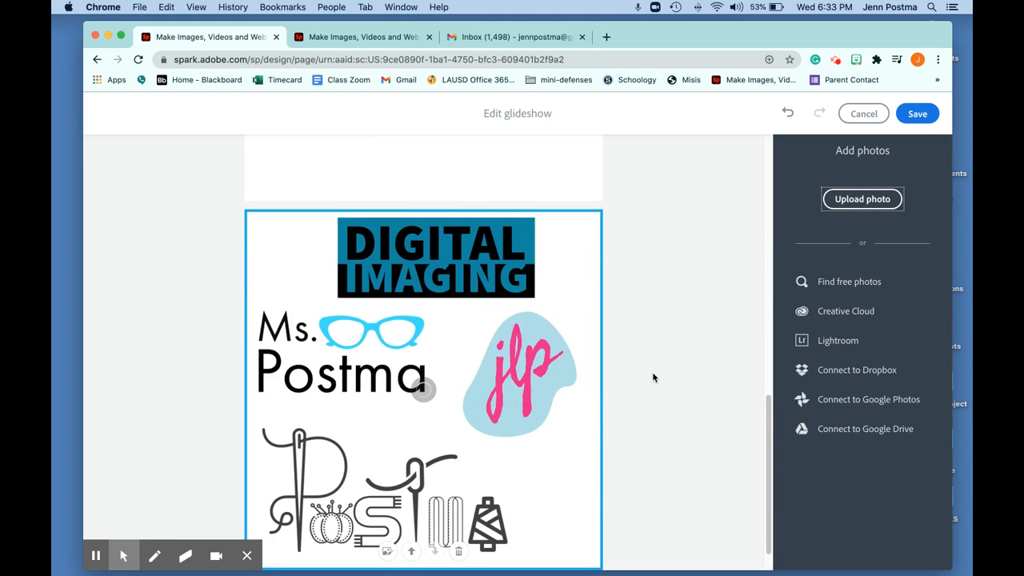
click(913, 120)
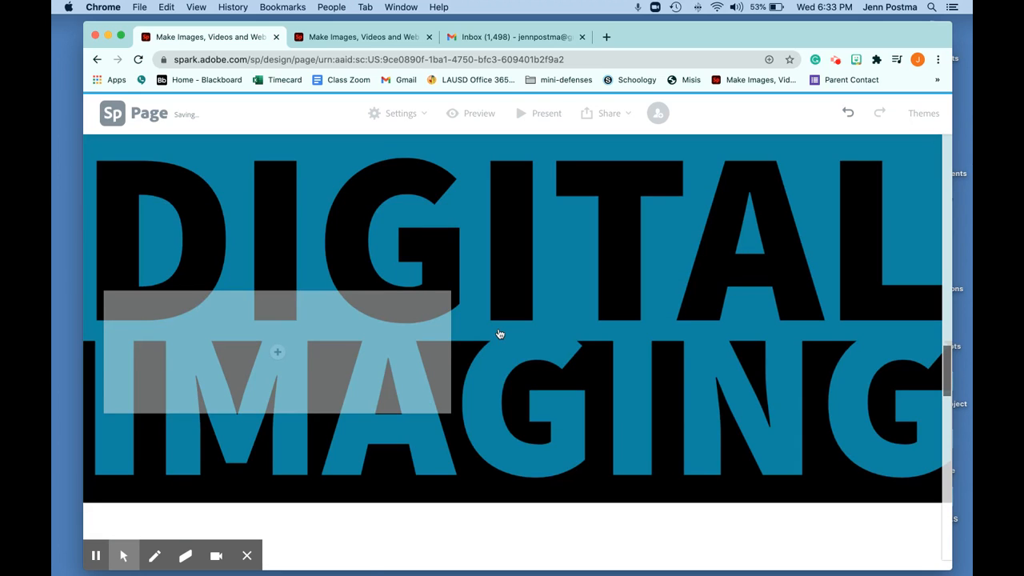
- Add glideshow text over the first logo: "This was one of my favorites because of how the word imaging bled into the blue box at the top"
click(277, 352)
click(256, 315)
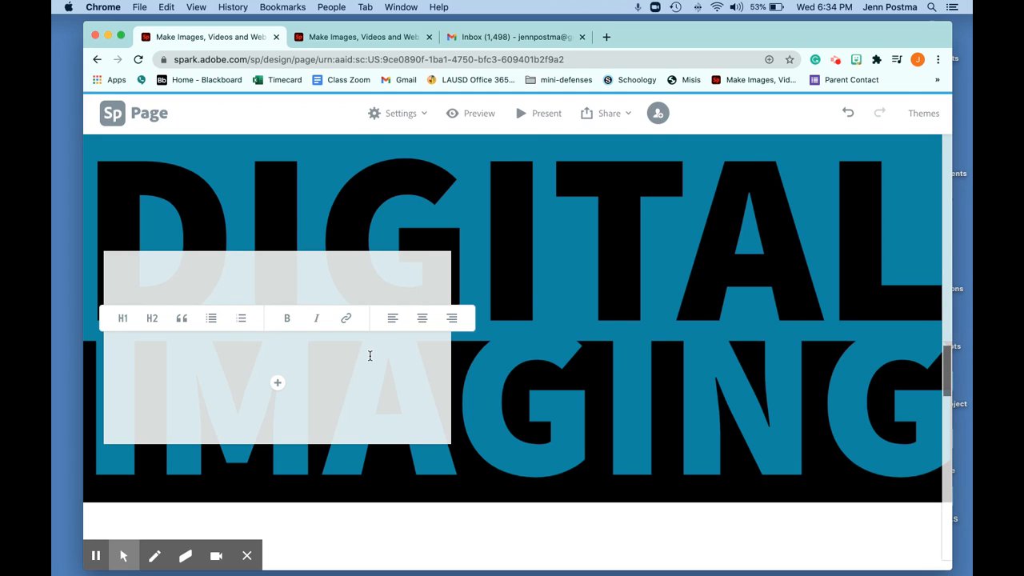
text(This was one of m)
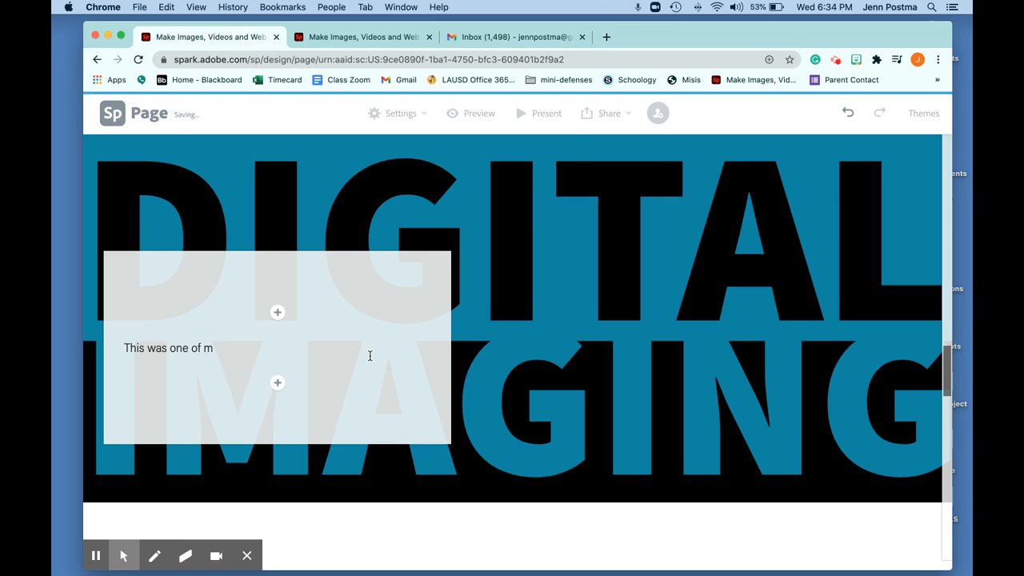
text(y favorites because of how tht)
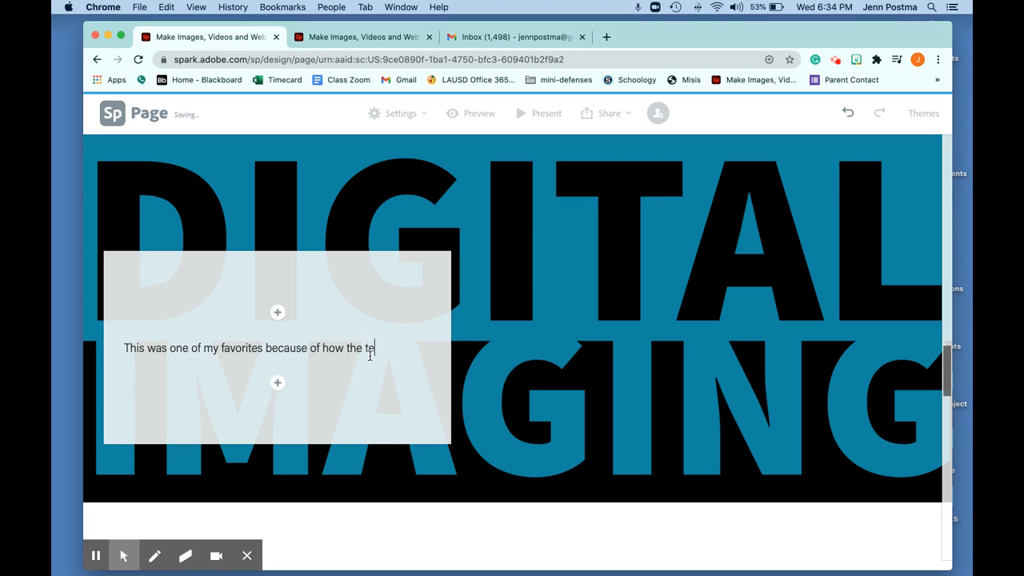
text( text ble)
key(BackSpace)
key(BackSpace)
key(BackSpace)
key(BackSpace)
key(BackSpace)
key(BackSpace)
key(BackSpace)
key(BackSpace)
text(i)
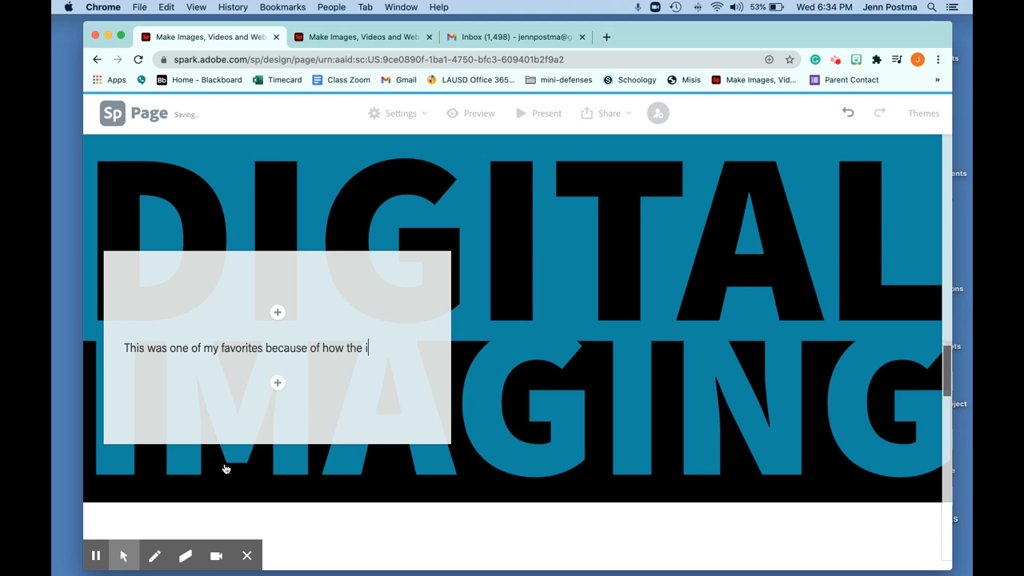
click(95, 556)
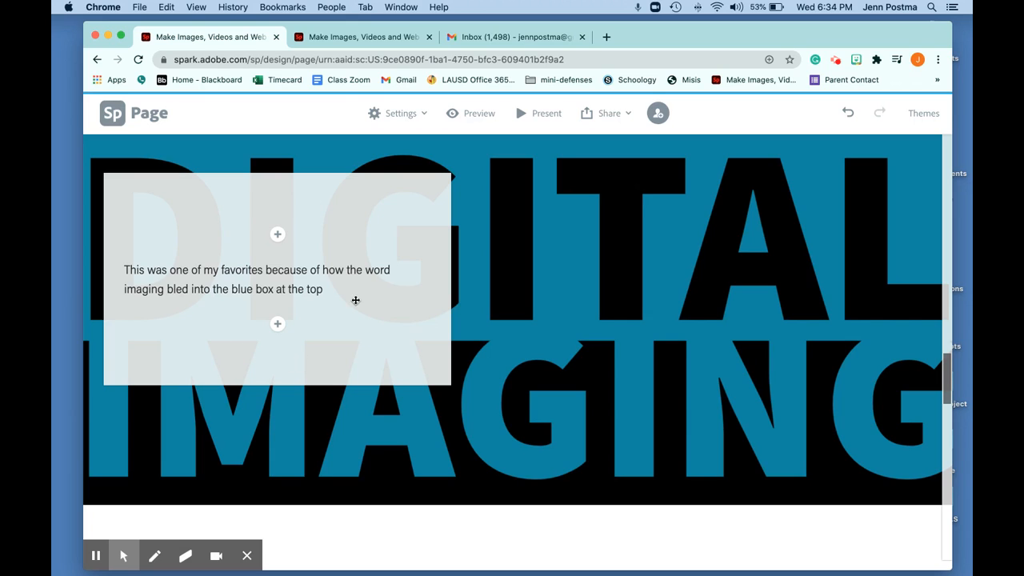
- Add the logofinal JPEG from the Logo folder as a photo above the text in the glideshow's first content box
click(281, 237)
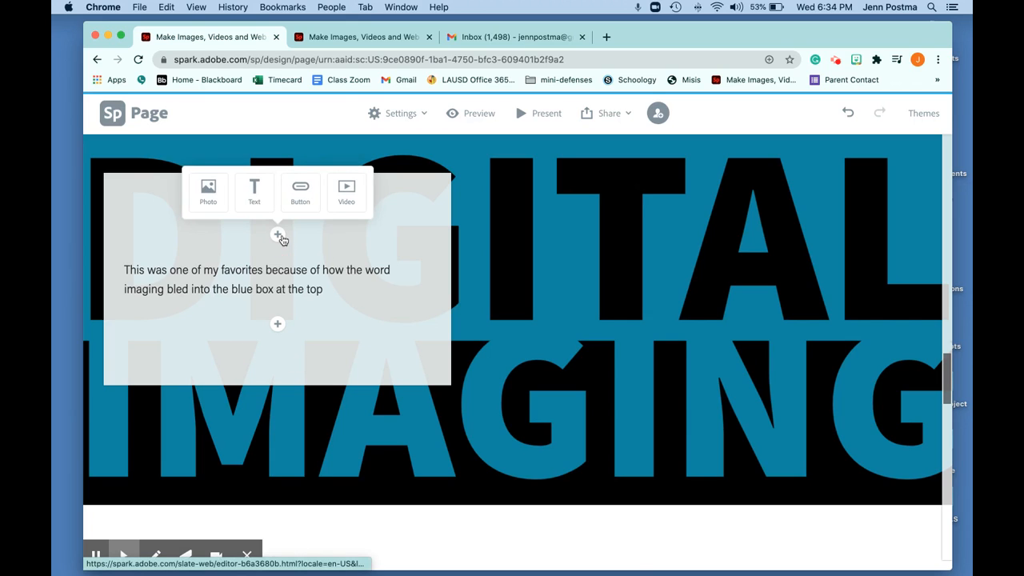
click(216, 196)
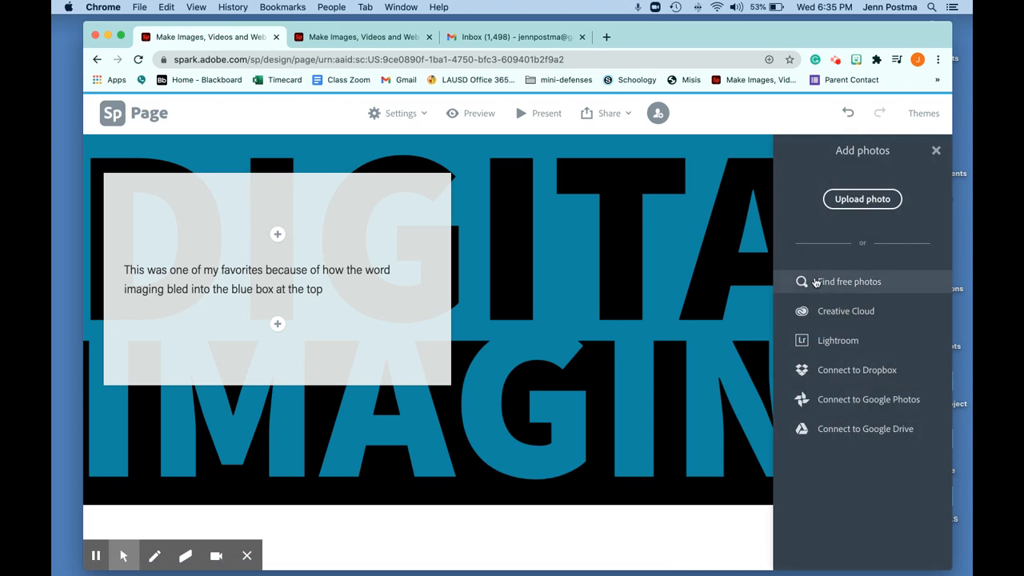
click(863, 200)
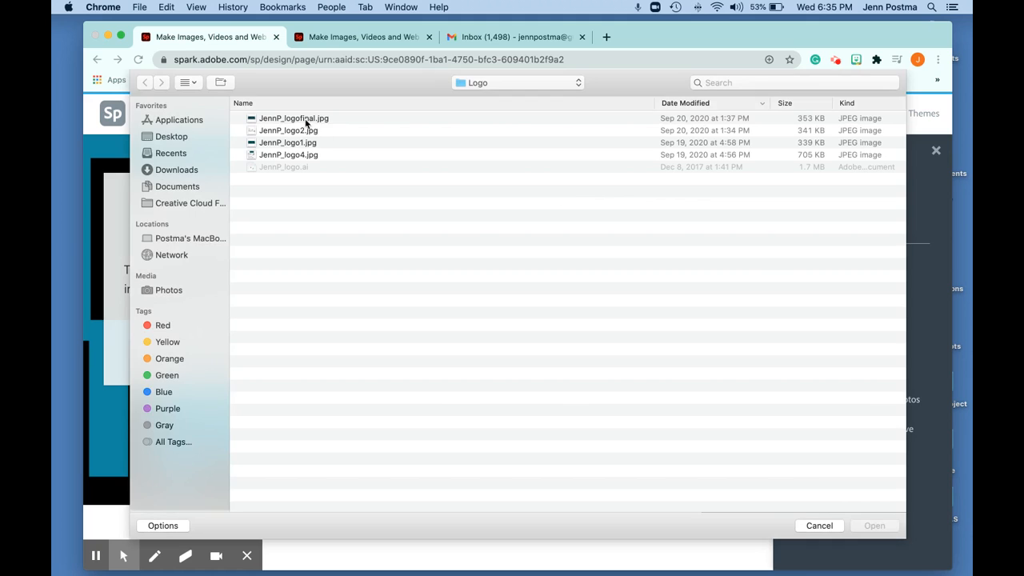
click(307, 120)
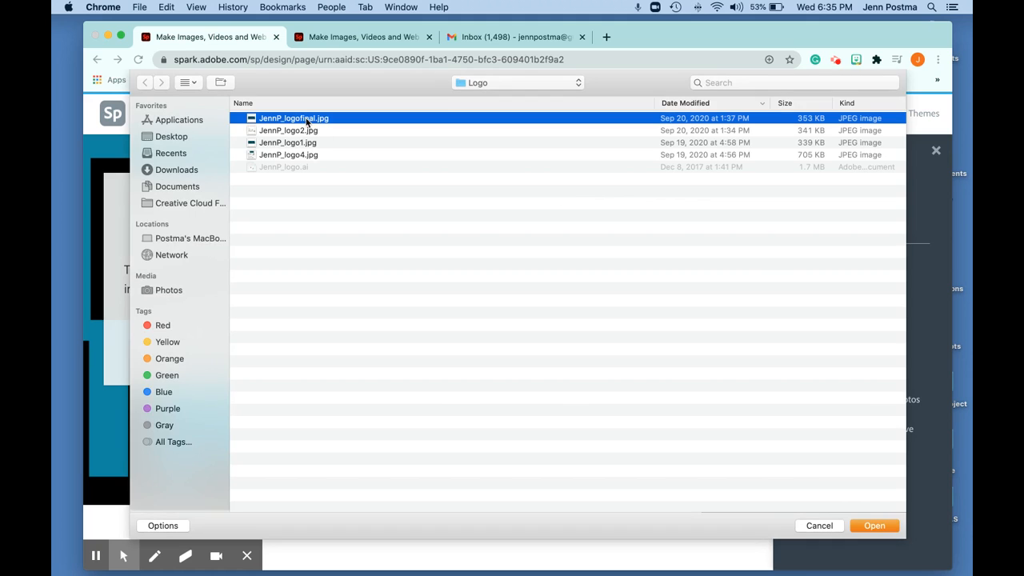
click(873, 526)
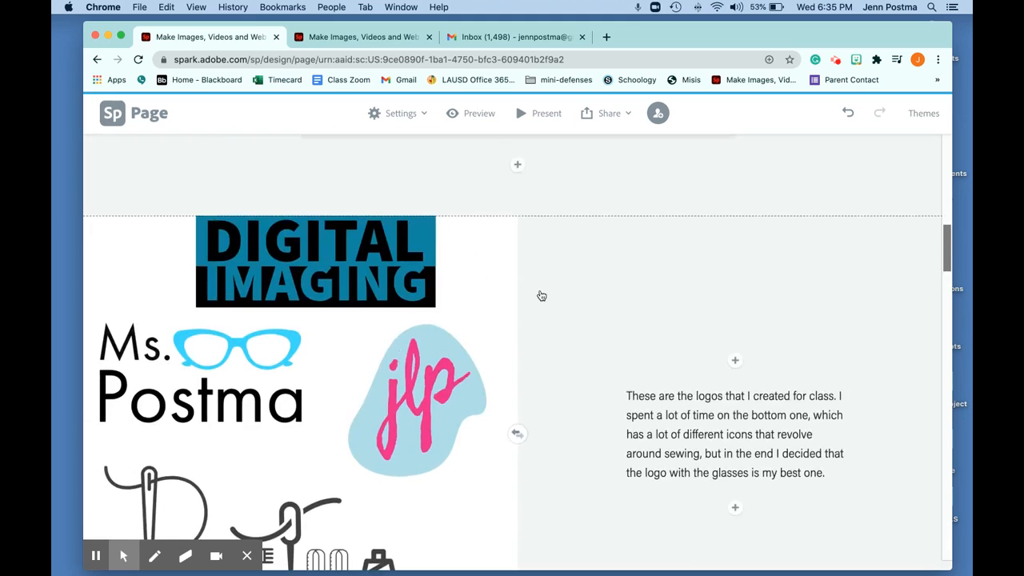
- Review the page from the split layout through the glideshow, checking the photo and text box and how the background logos change
scroll(541, 297, up, 1)
scroll(542, 296, down, 3)
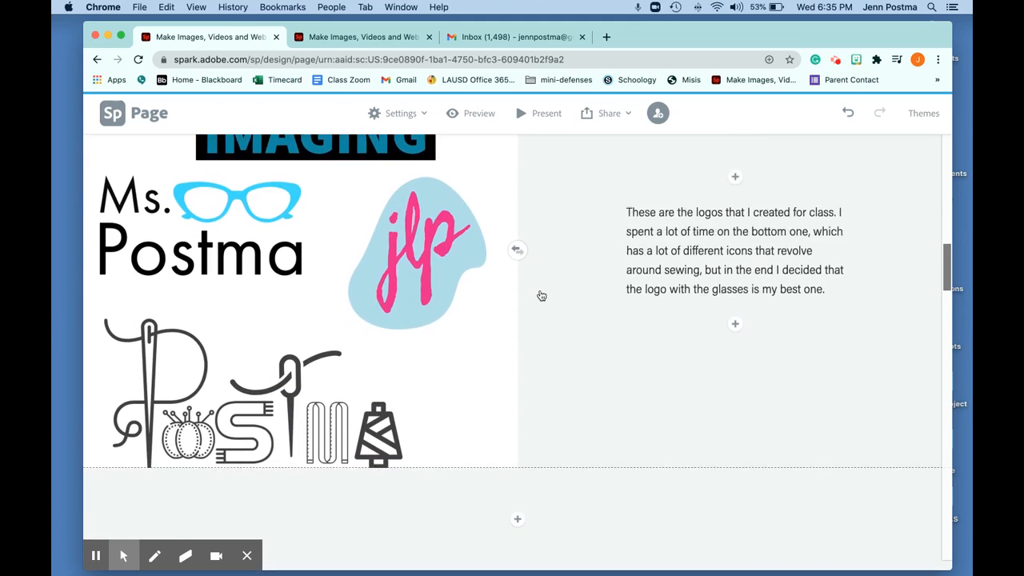
scroll(542, 296, down, 6)
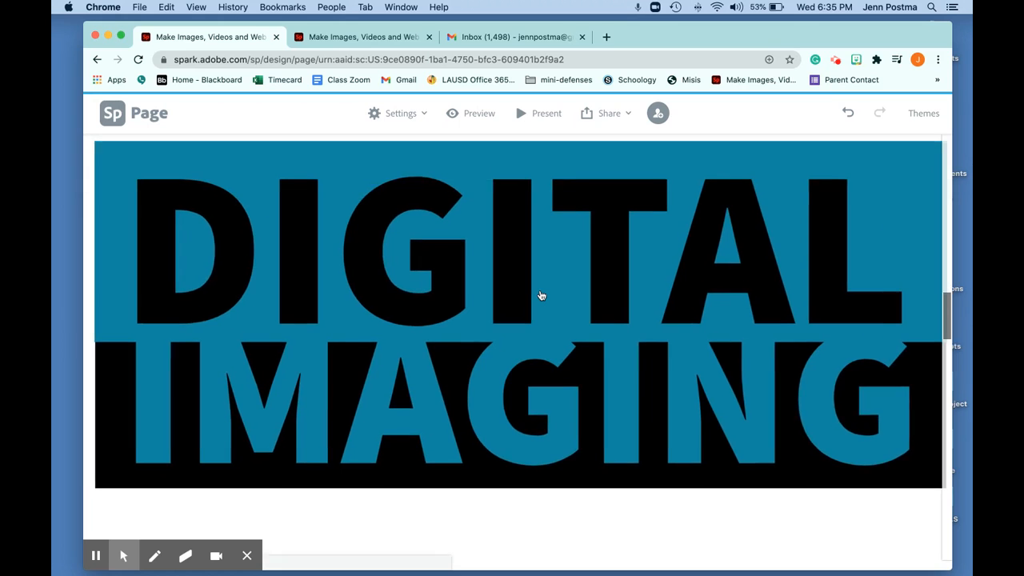
scroll(542, 296, down, 3)
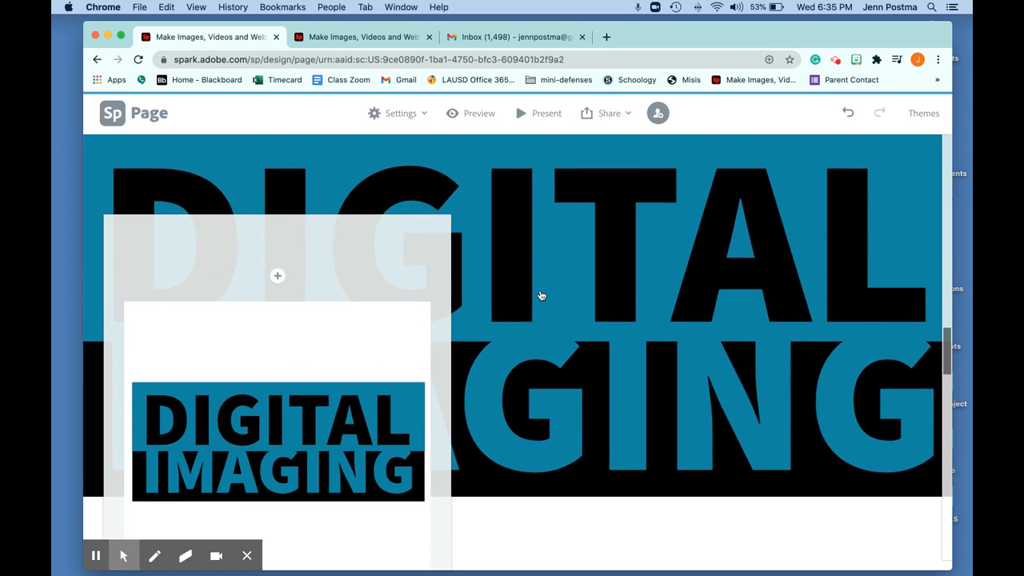
scroll(541, 296, down, 3)
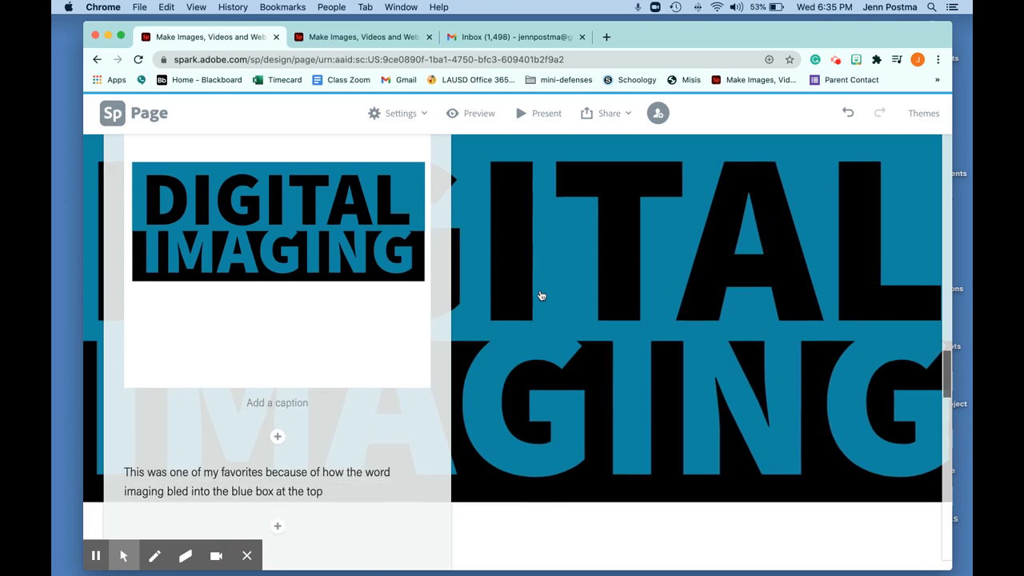
scroll(541, 297, down, 2)
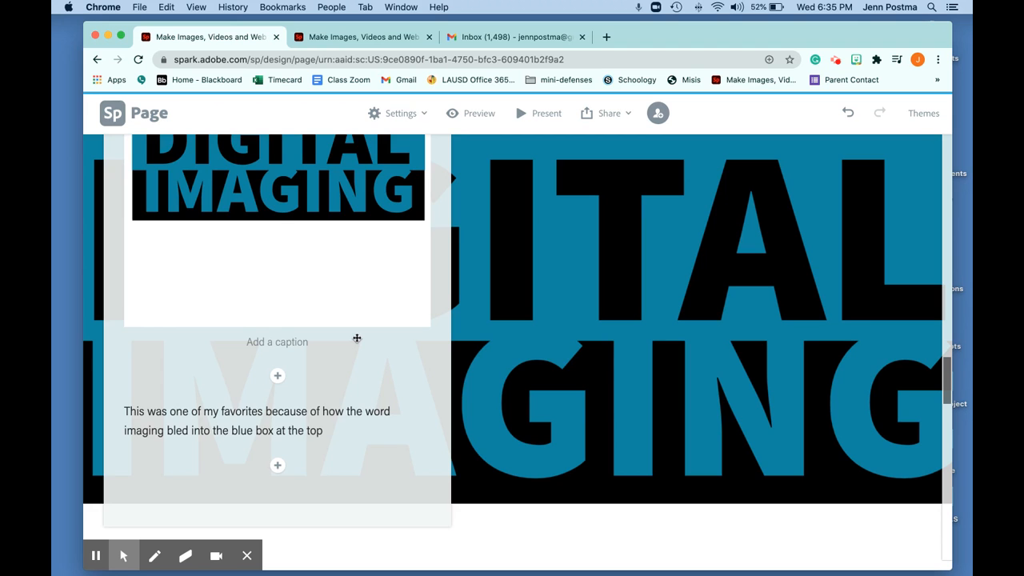
scroll(357, 338, down, 3)
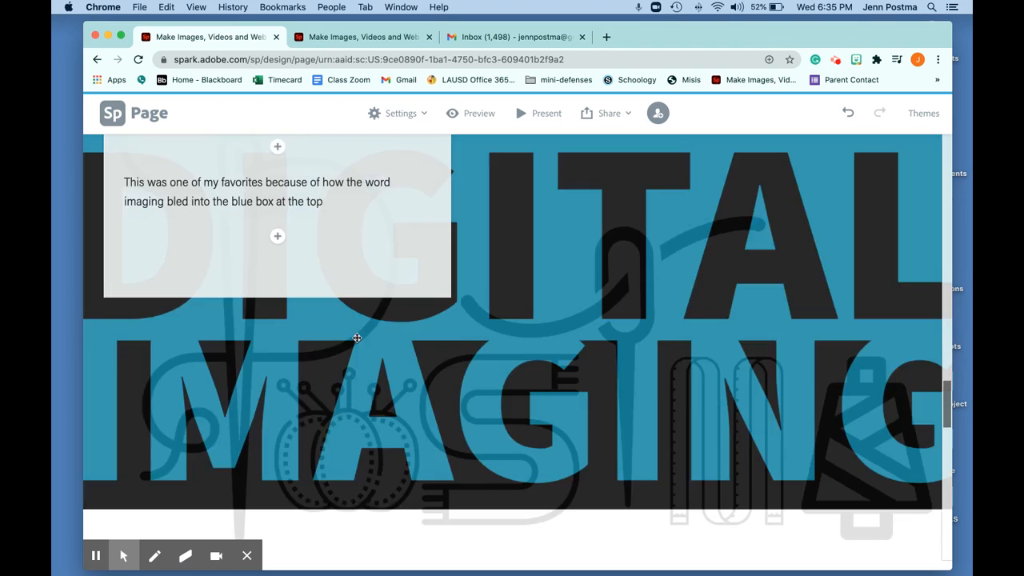
scroll(357, 338, down, 3)
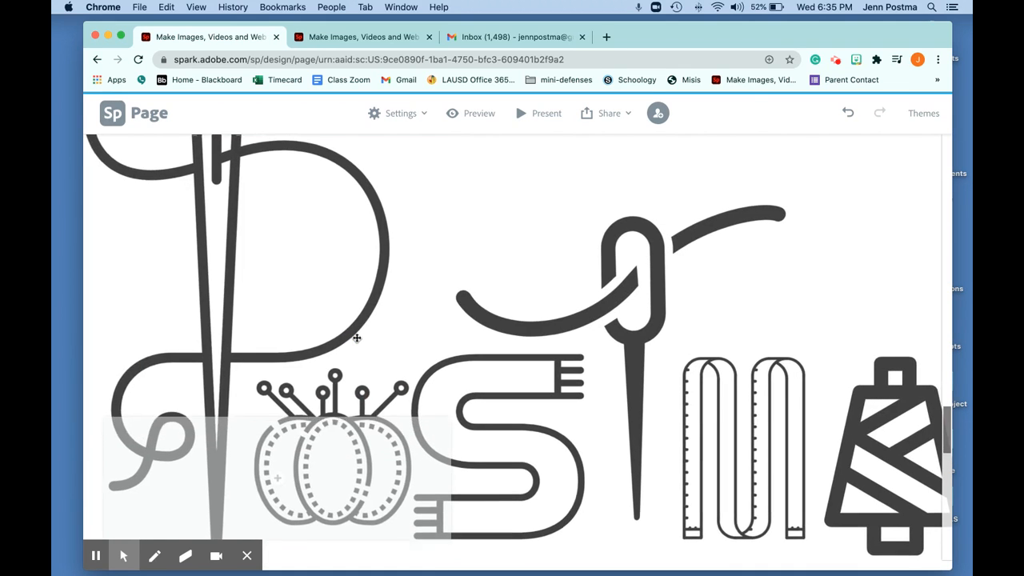
scroll(357, 338, down, 5)
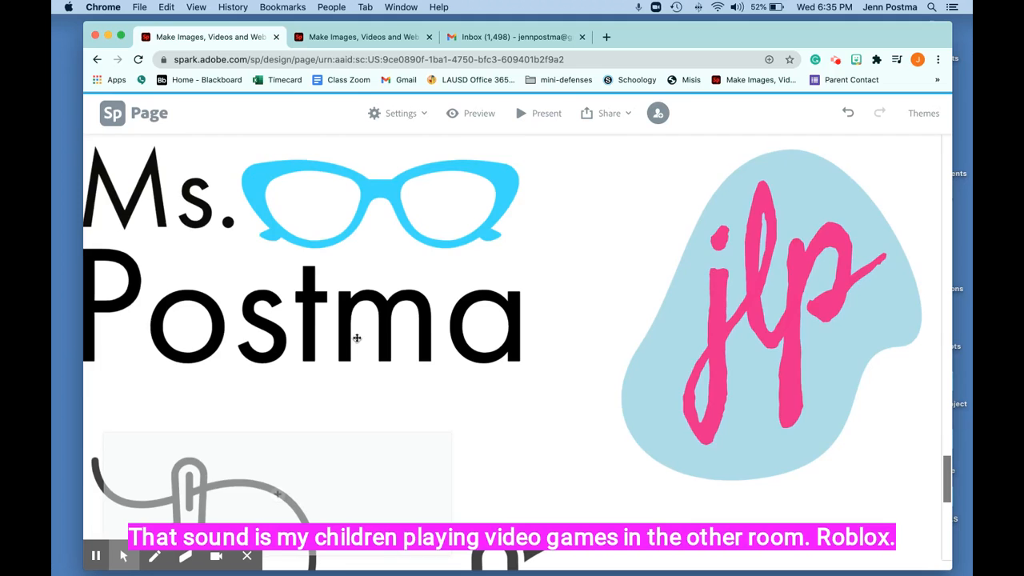
scroll(357, 339, down, 5)
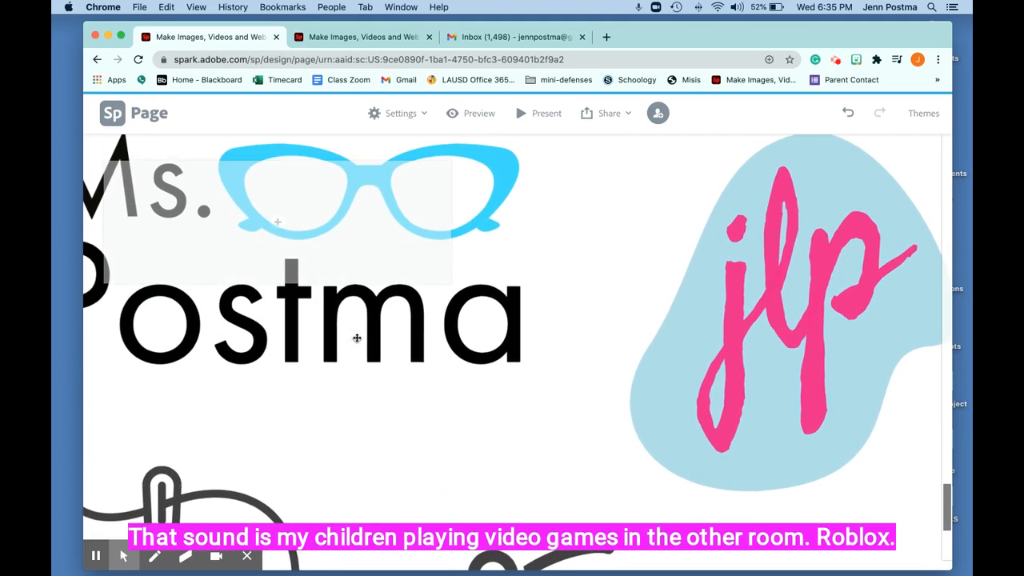
scroll(357, 338, up, 3)
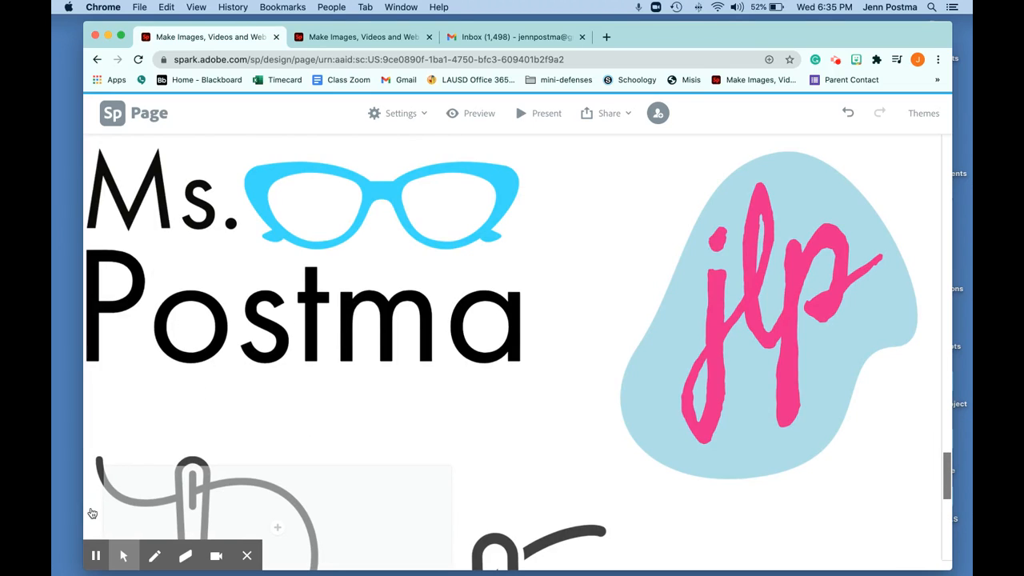
scroll(311, 415, up, 5)
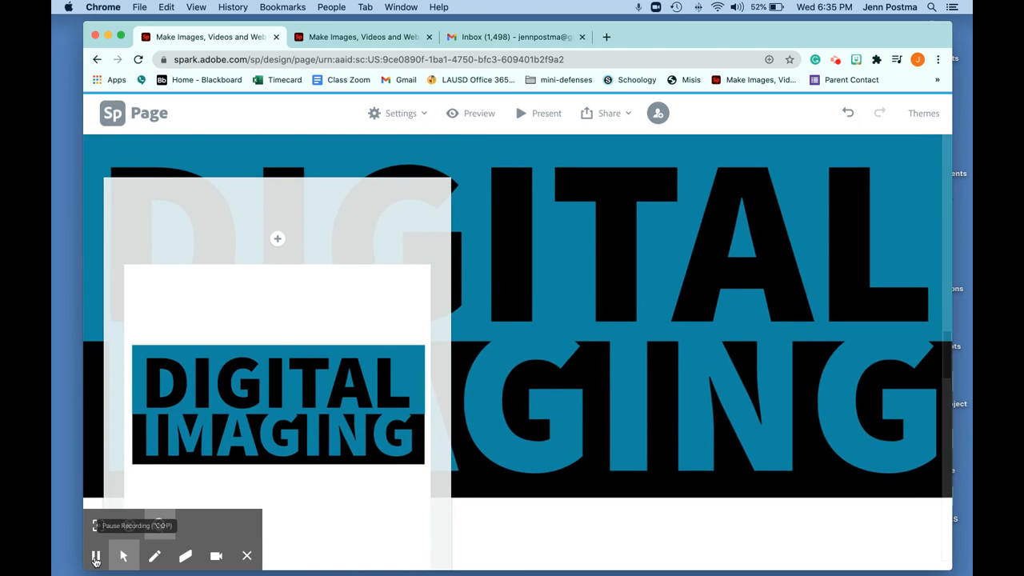
click(96, 556)
click(96, 556)
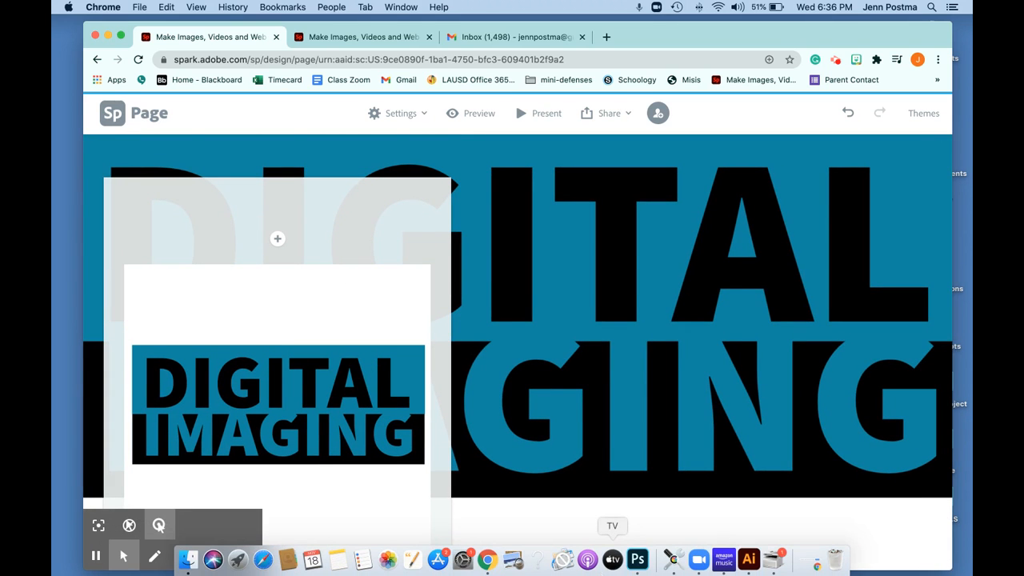
- Switch to Photoshop and set up saving the purple monster artwork to the computer in JPEG format
click(637, 560)
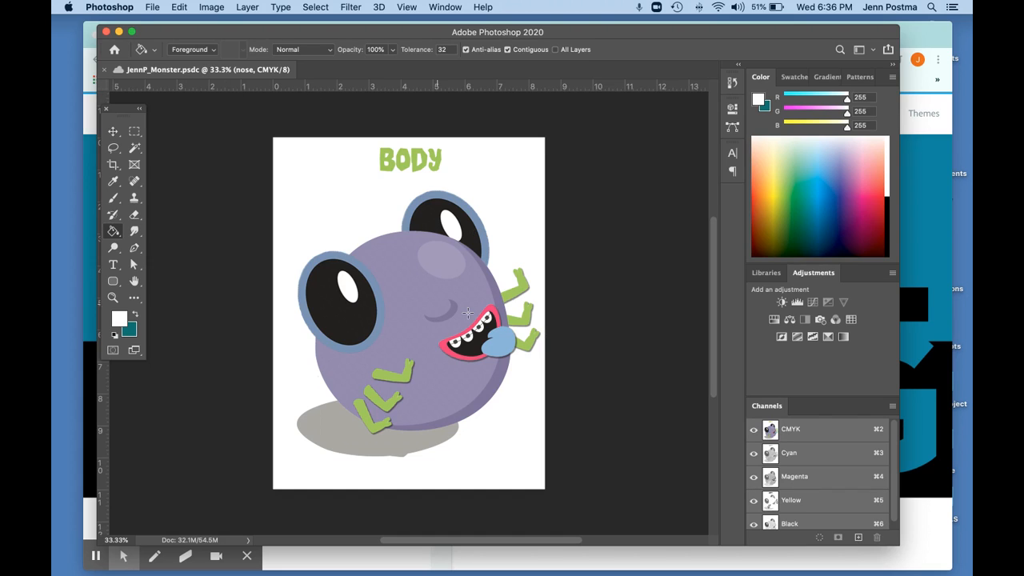
click(153, 7)
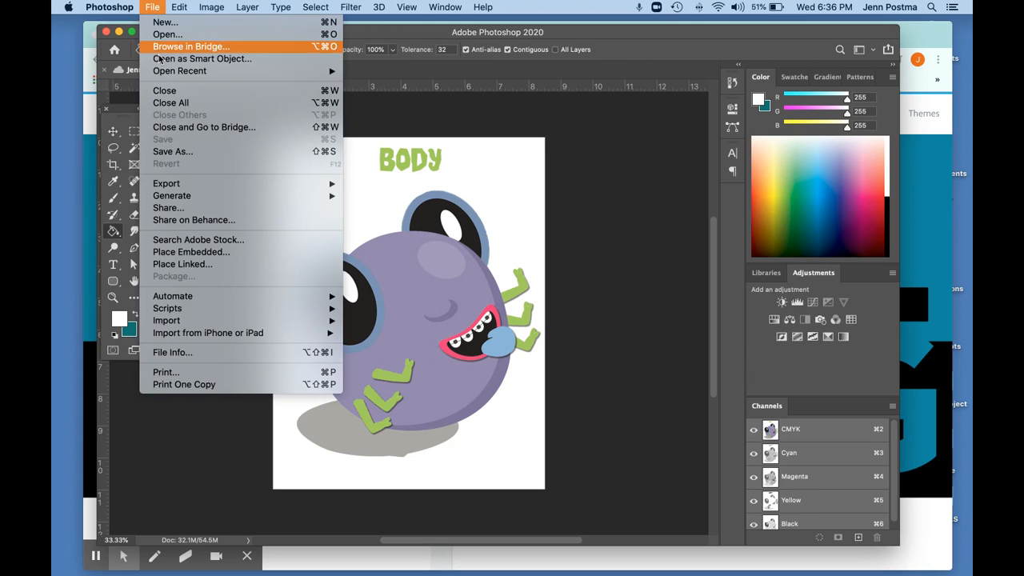
click(178, 151)
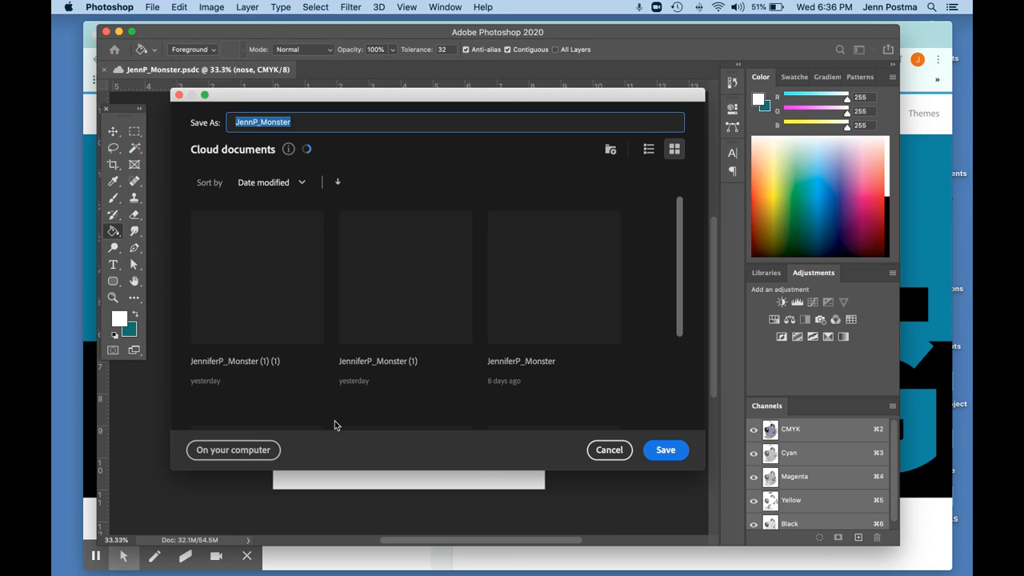
click(264, 447)
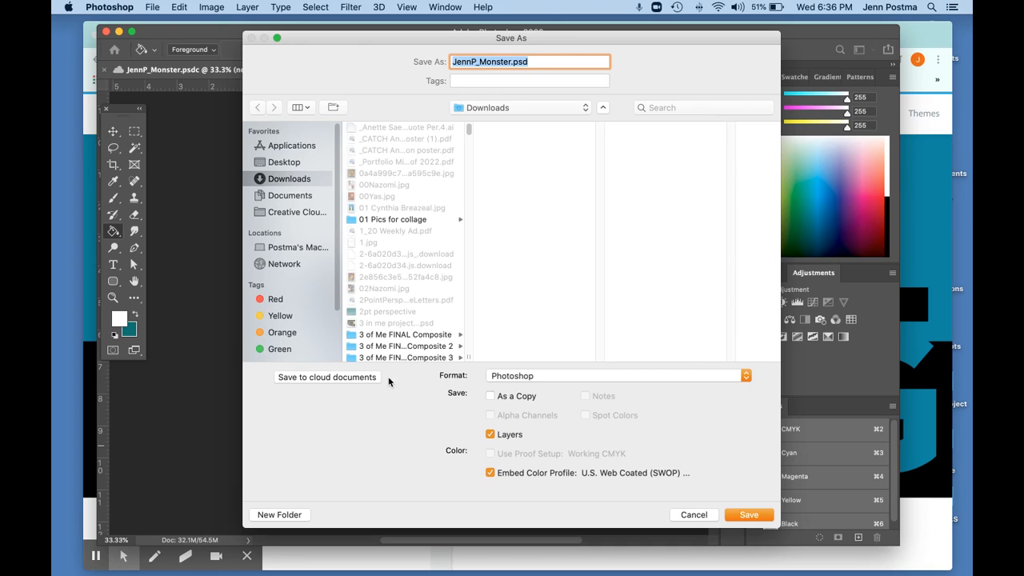
click(508, 378)
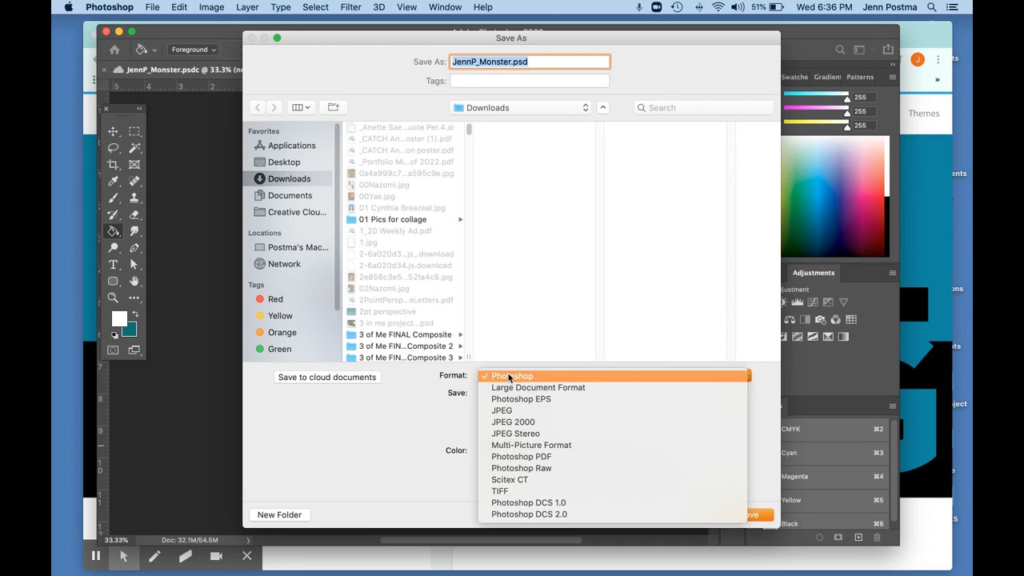
click(575, 411)
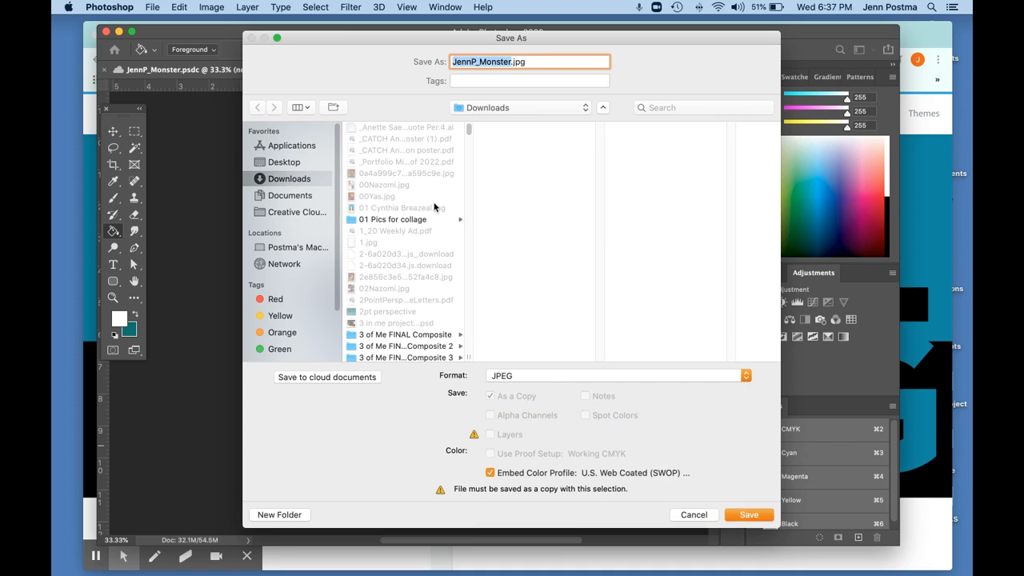
- Save the monster JPEG into the Monster folder inside SPARK Webpage at quality 12 (Maximum), Baseline ("Standard")
click(477, 110)
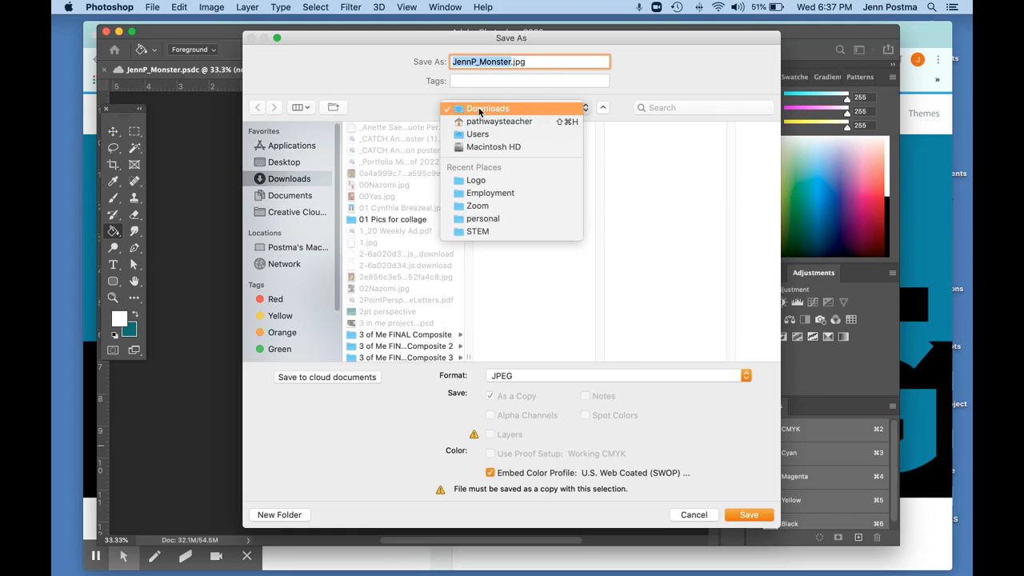
click(500, 180)
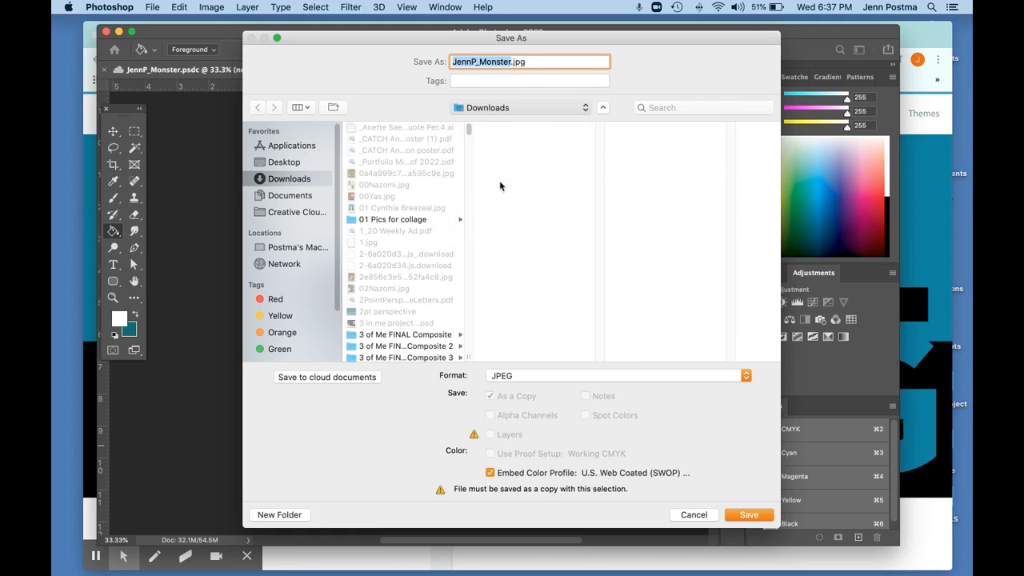
click(504, 138)
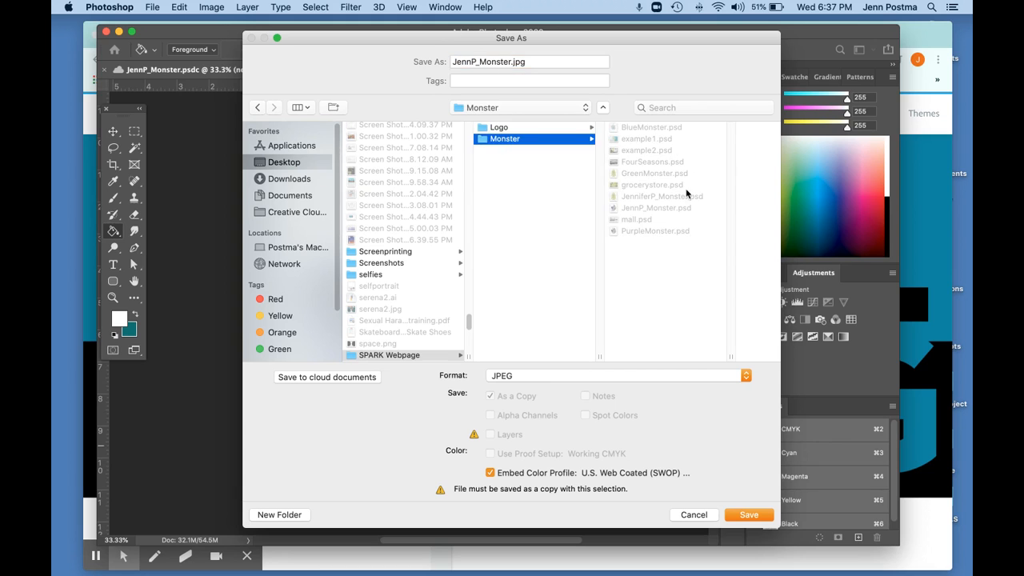
click(738, 514)
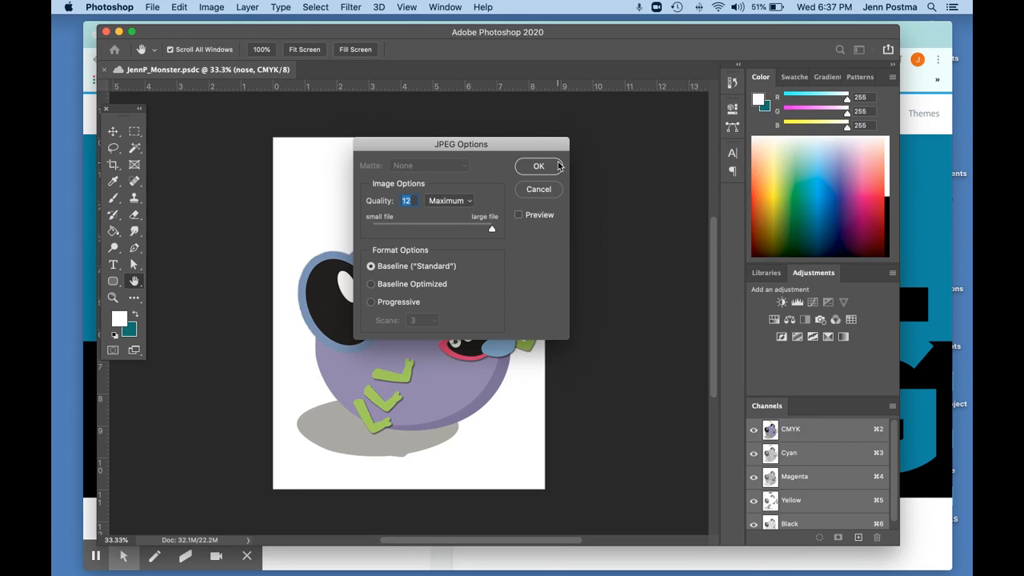
click(553, 166)
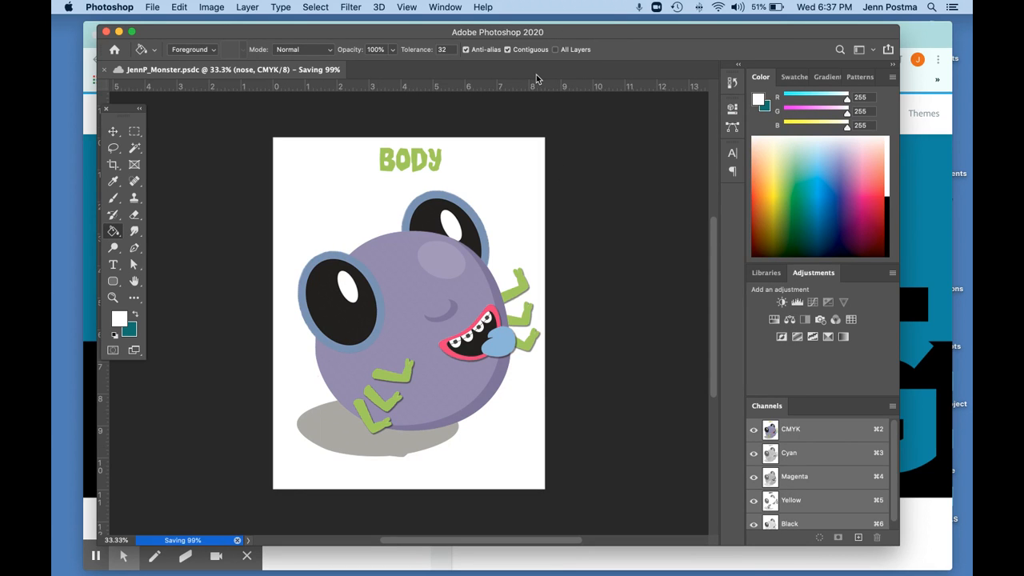
- Switch back to the Spark page in Chrome and start adding a photo below the glideshow at the end of the page
click(947, 32)
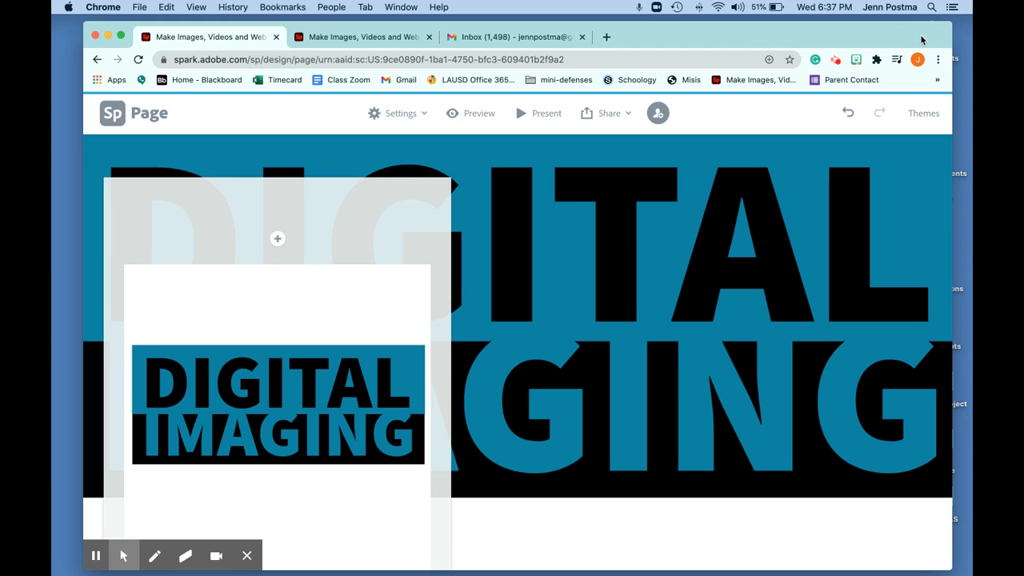
scroll(436, 456, down, 15)
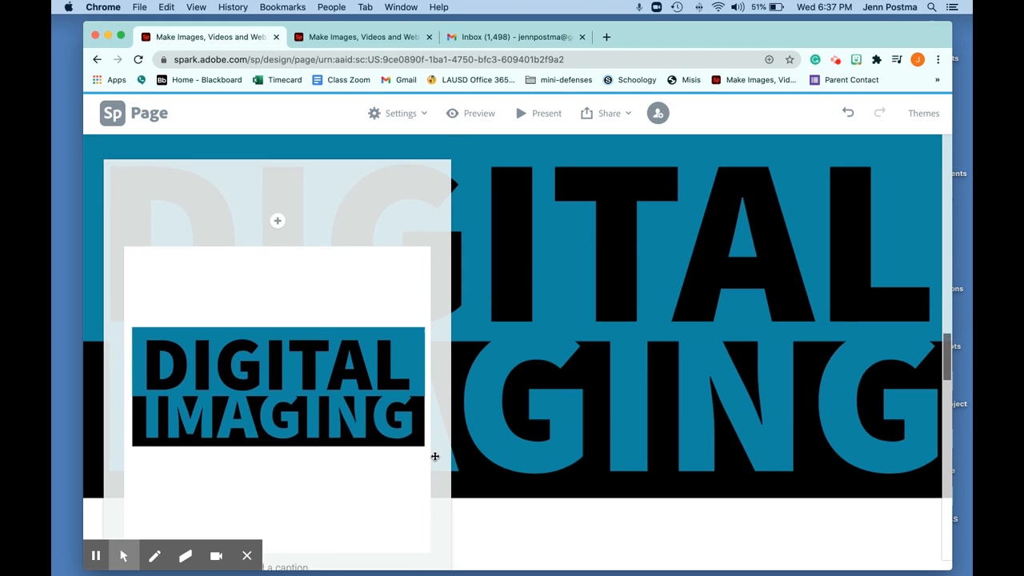
scroll(436, 460, down, 1)
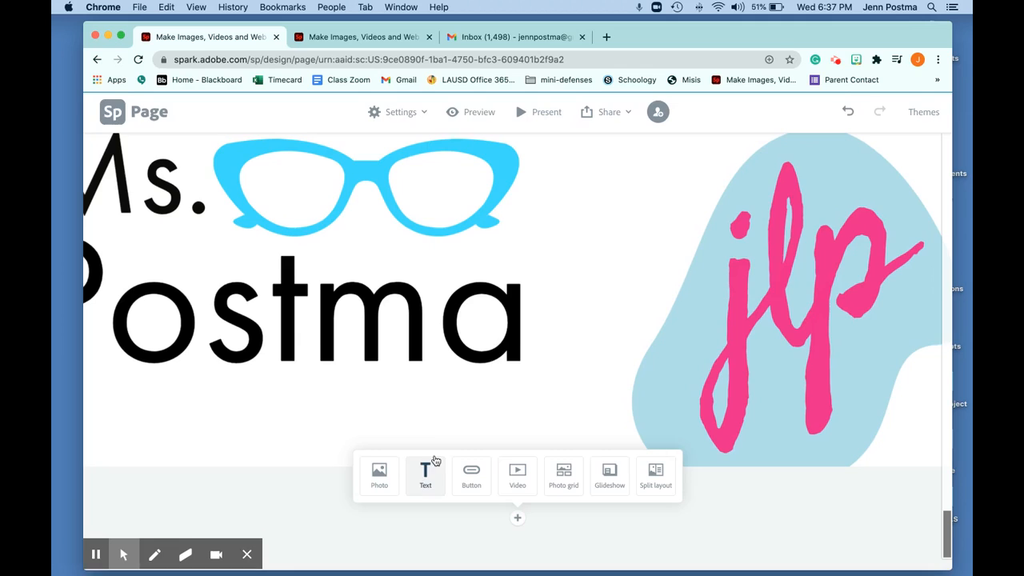
click(518, 521)
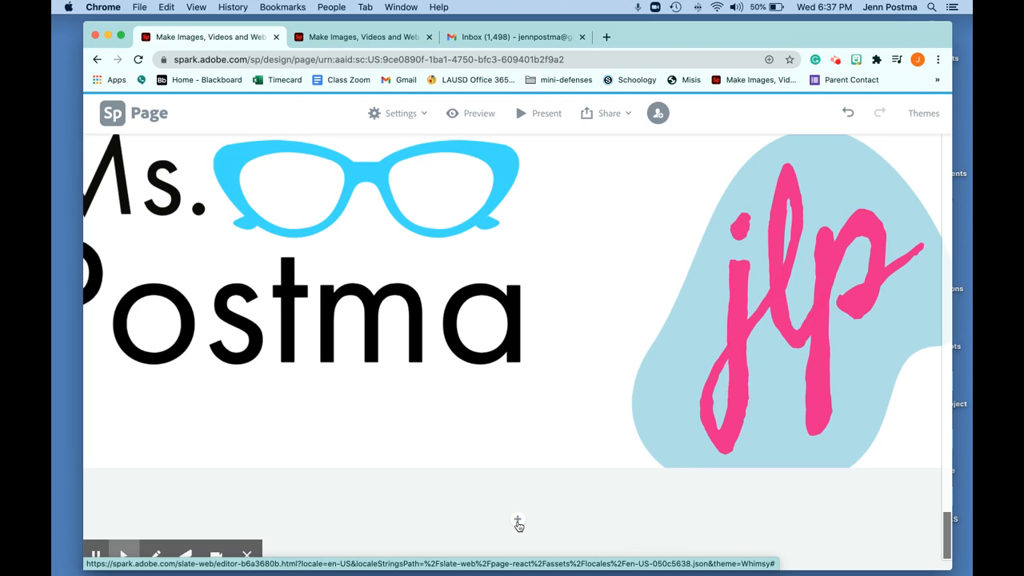
click(517, 522)
click(392, 483)
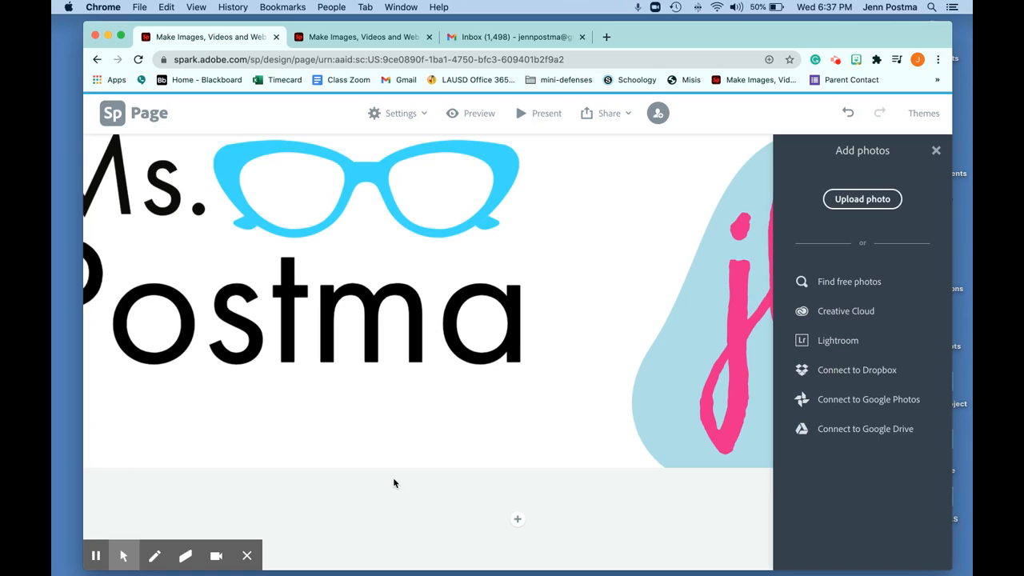
- Upload the monster JPEG from the Monster folder inside SPARK Webpage as the new photo
click(884, 200)
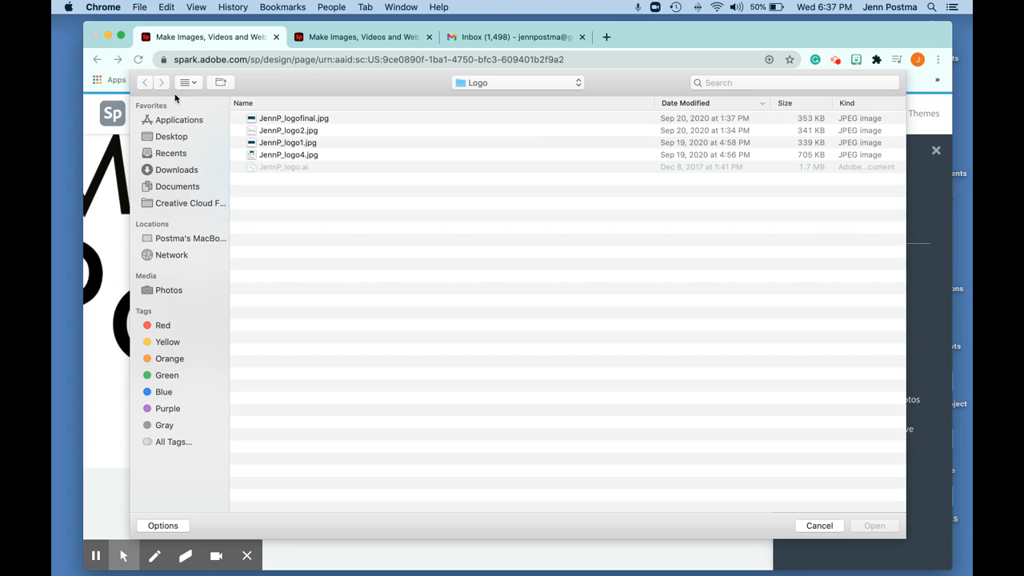
click(513, 82)
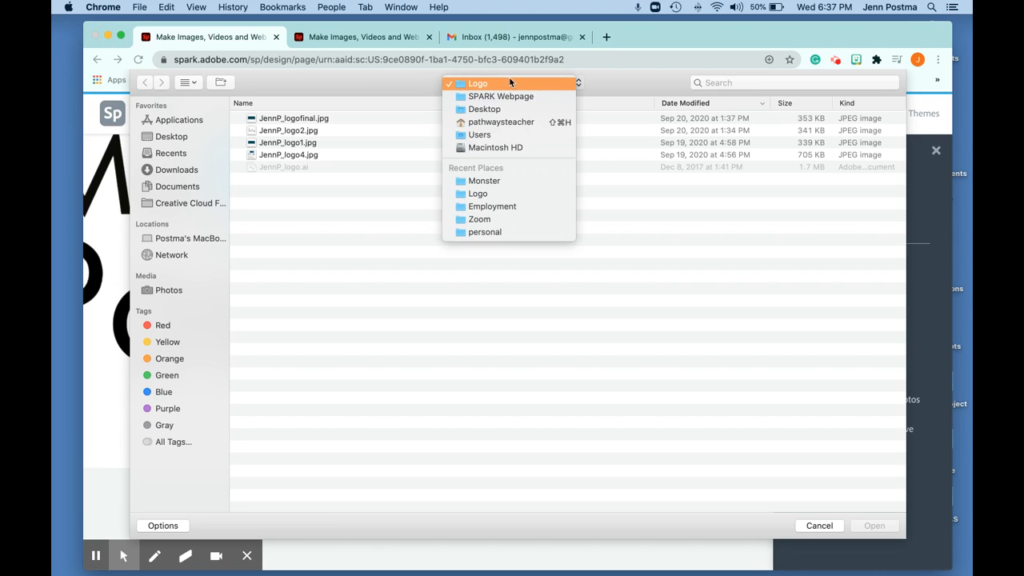
click(506, 91)
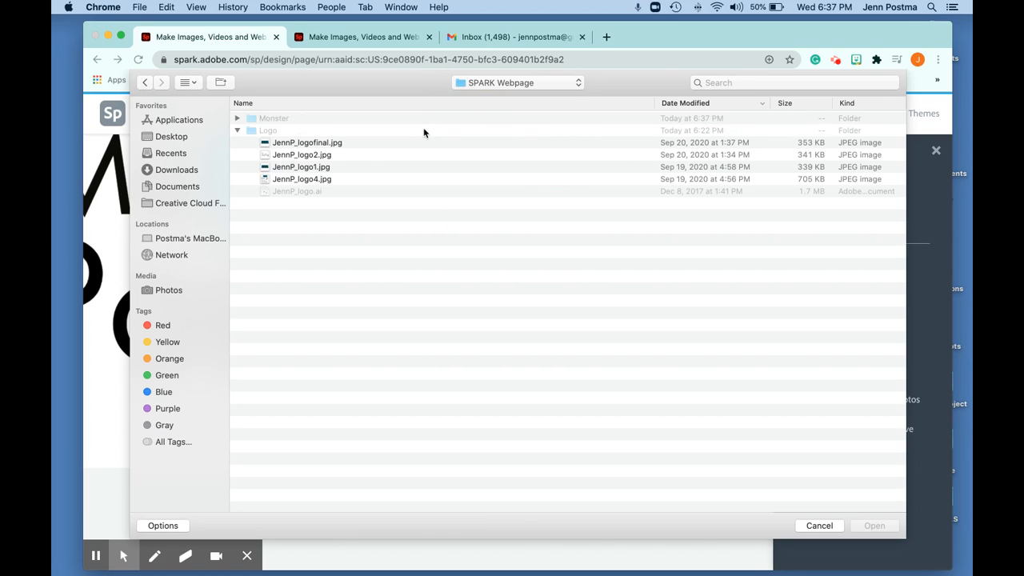
click(237, 119)
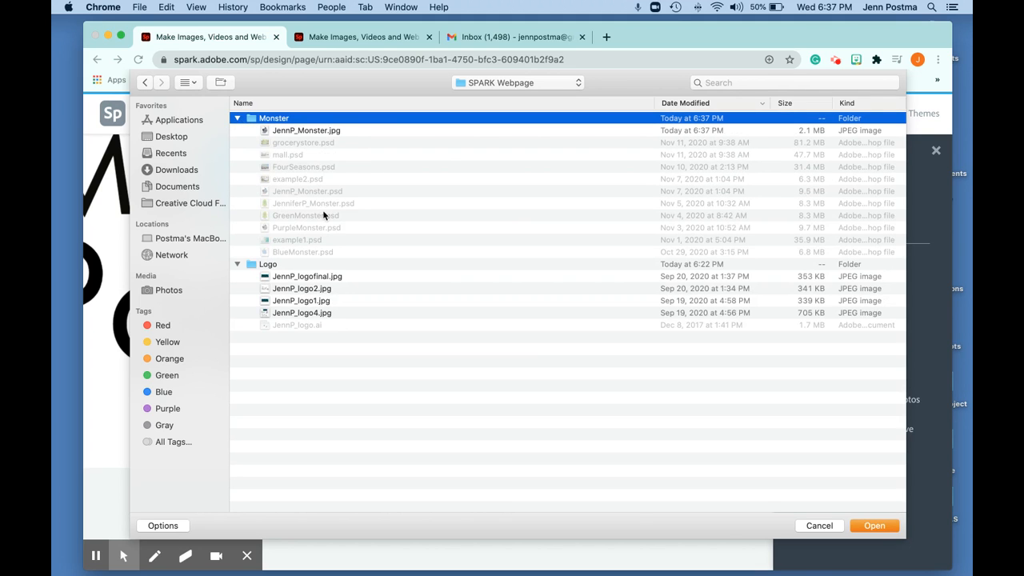
click(323, 131)
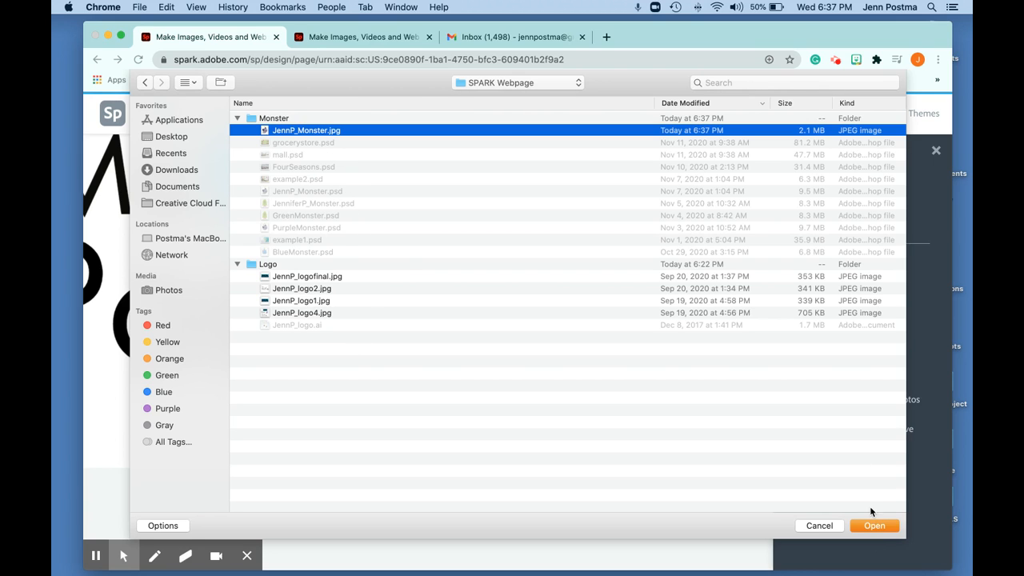
click(875, 526)
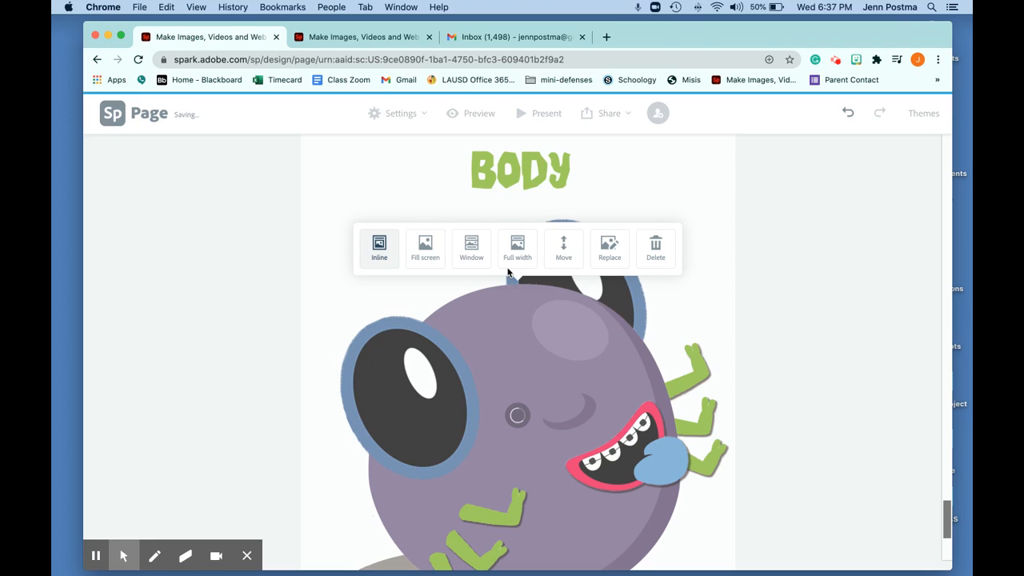
- Try the Fill screen and Window display styles on the monster photo, and set it back to Inline
click(436, 254)
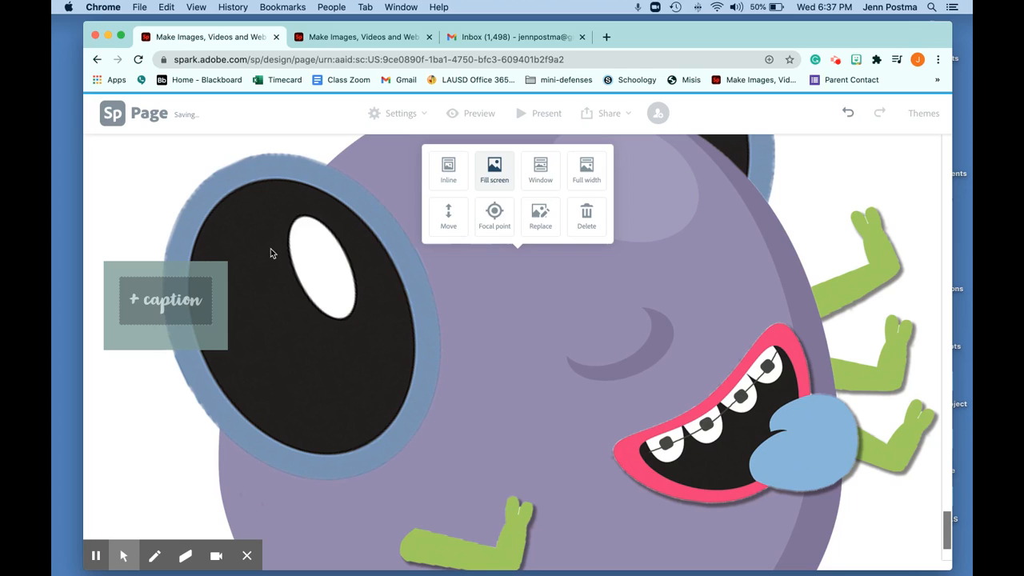
click(539, 166)
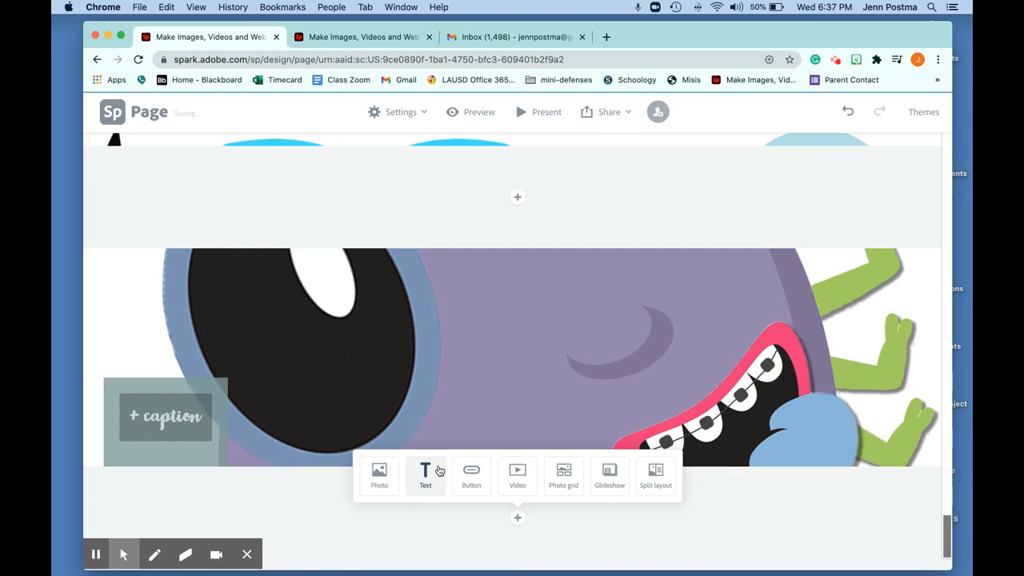
scroll(440, 471, up, 2)
scroll(440, 471, down, 2)
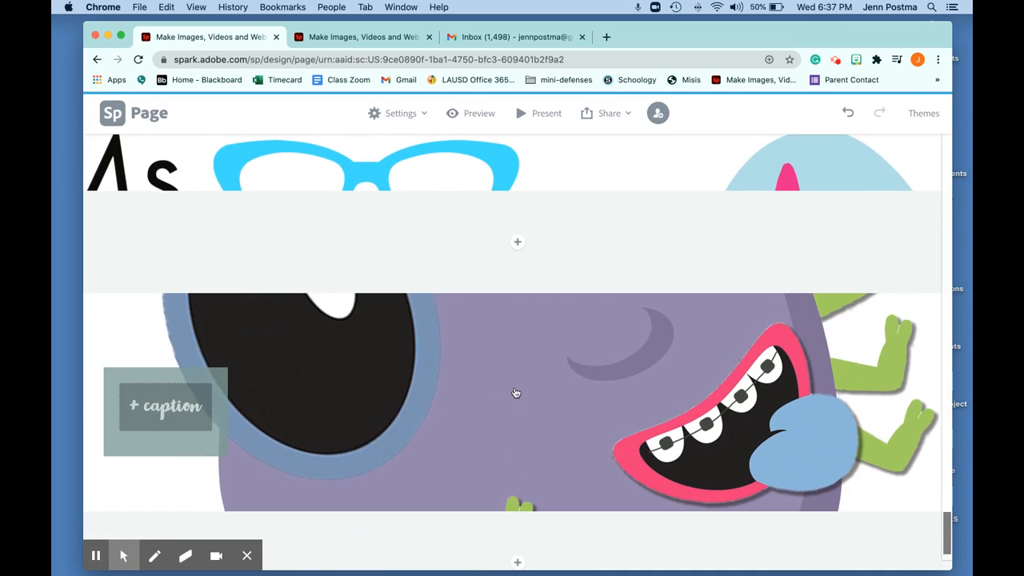
click(517, 386)
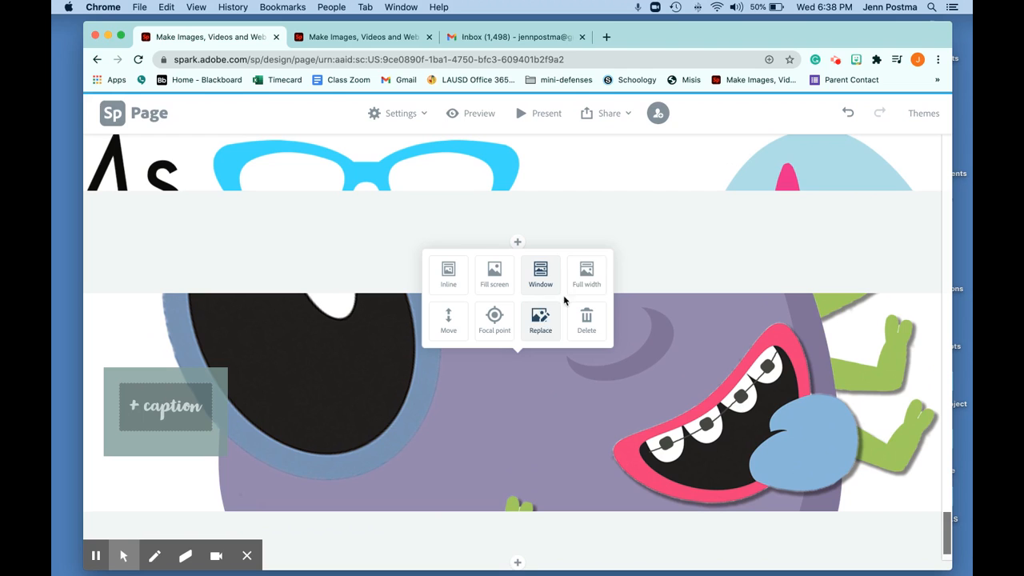
click(448, 287)
scroll(494, 364, down, 3)
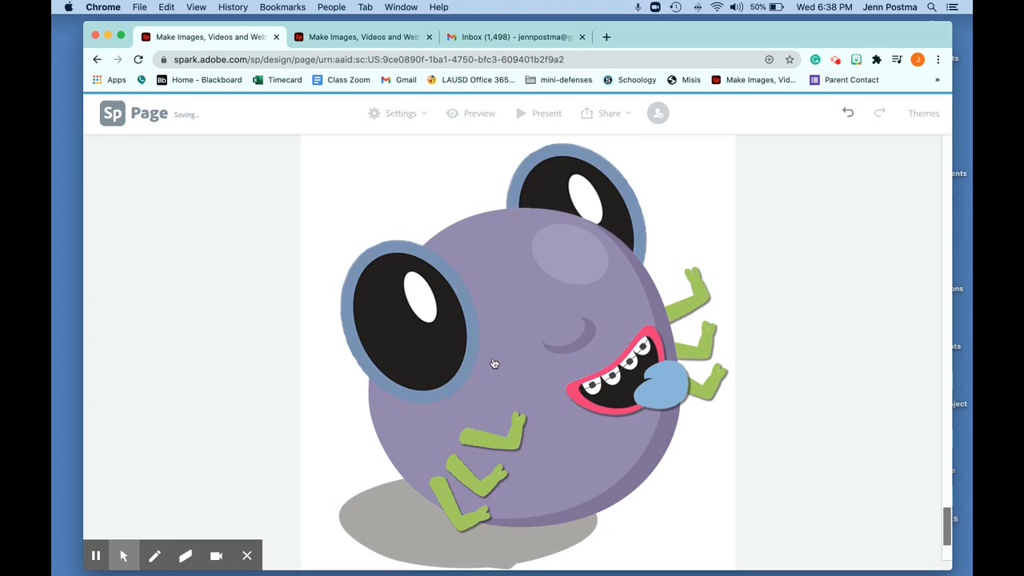
scroll(494, 364, up, 2)
scroll(493, 364, down, 2)
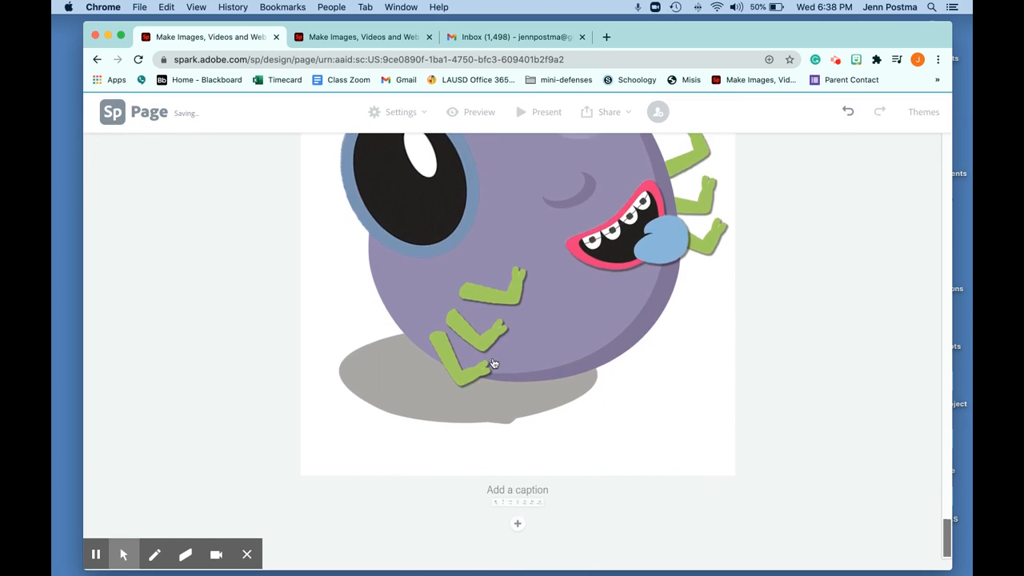
- Try moving the monster photo up one section, above the glideshow, and move it back down to the end of the page
scroll(493, 364, up, 3)
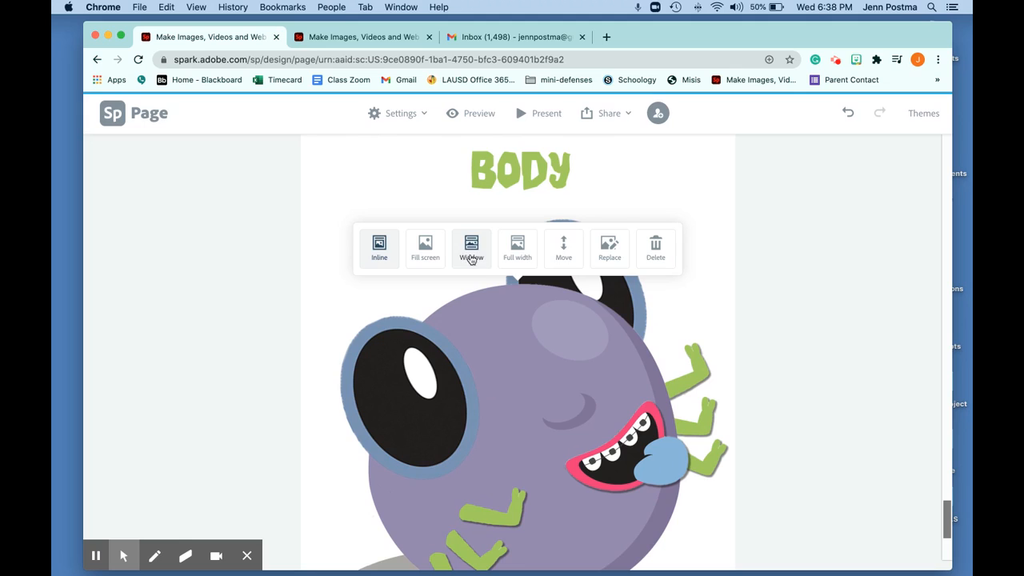
click(564, 245)
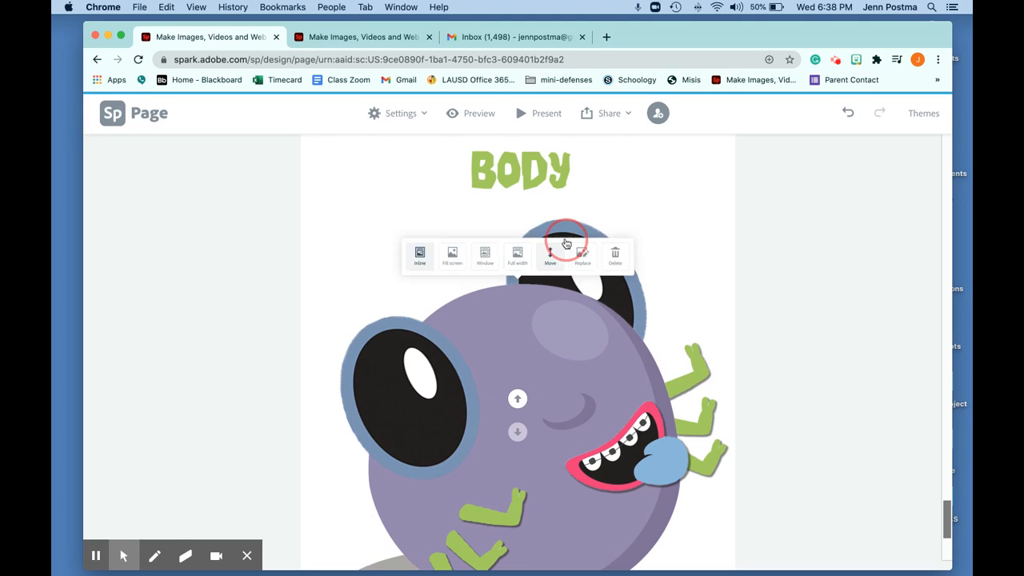
click(518, 399)
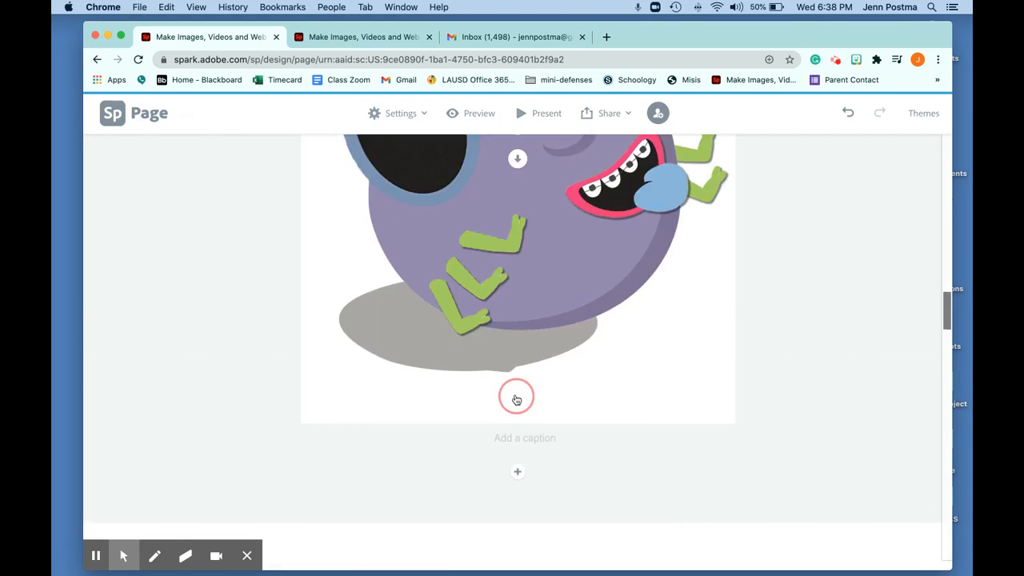
click(516, 431)
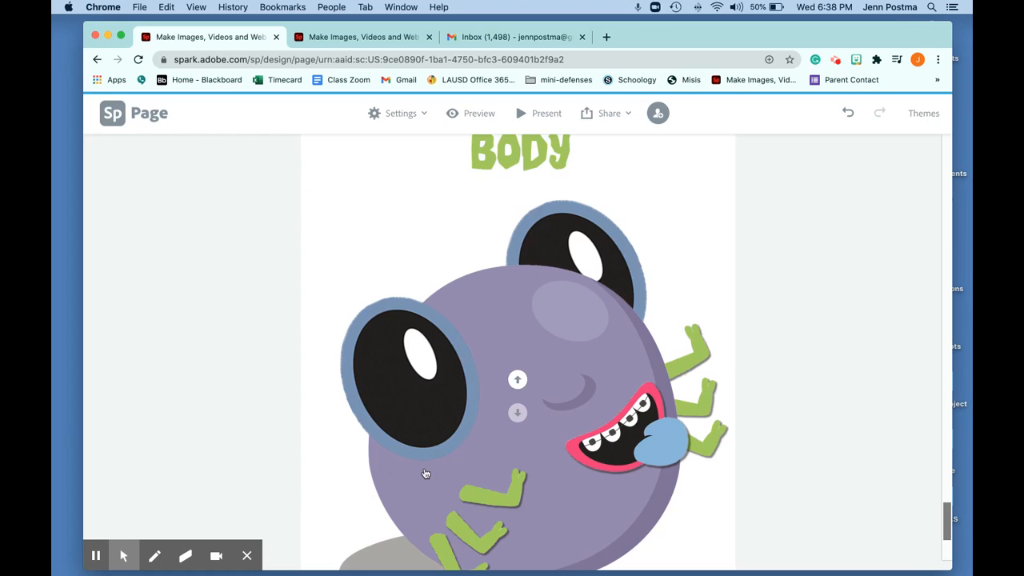
scroll(424, 473, down, 5)
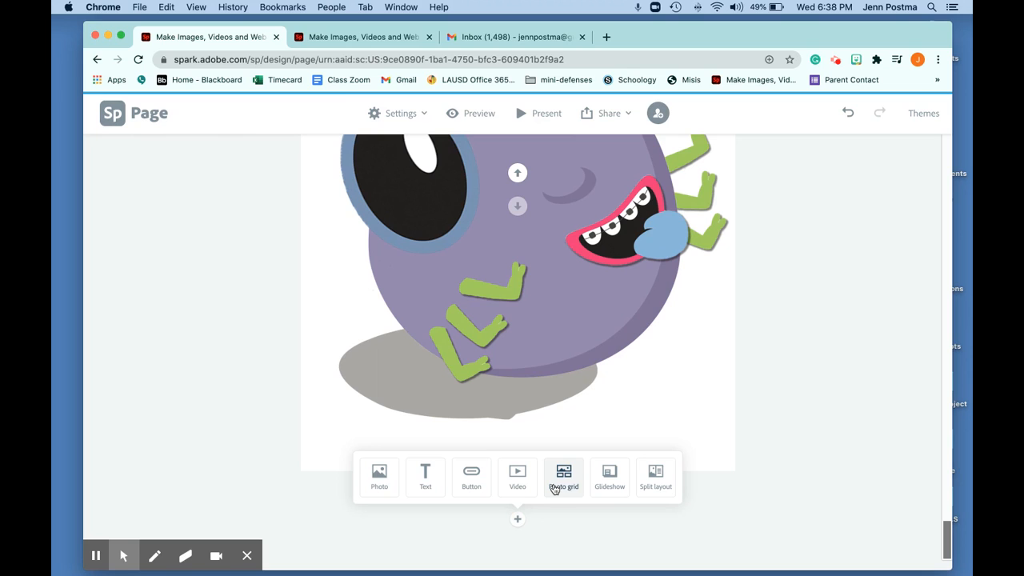
click(96, 555)
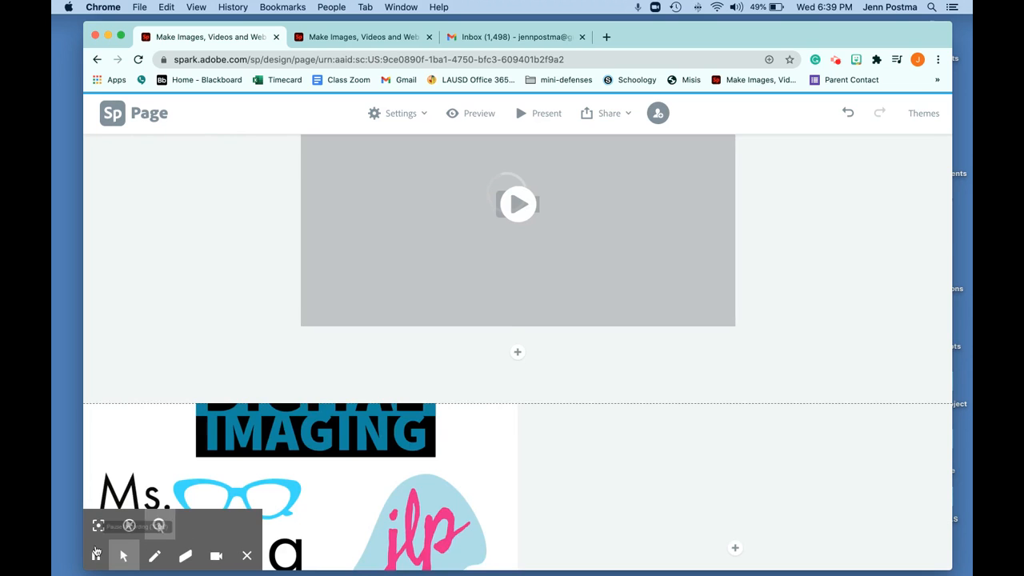
scroll(507, 325, up, 5)
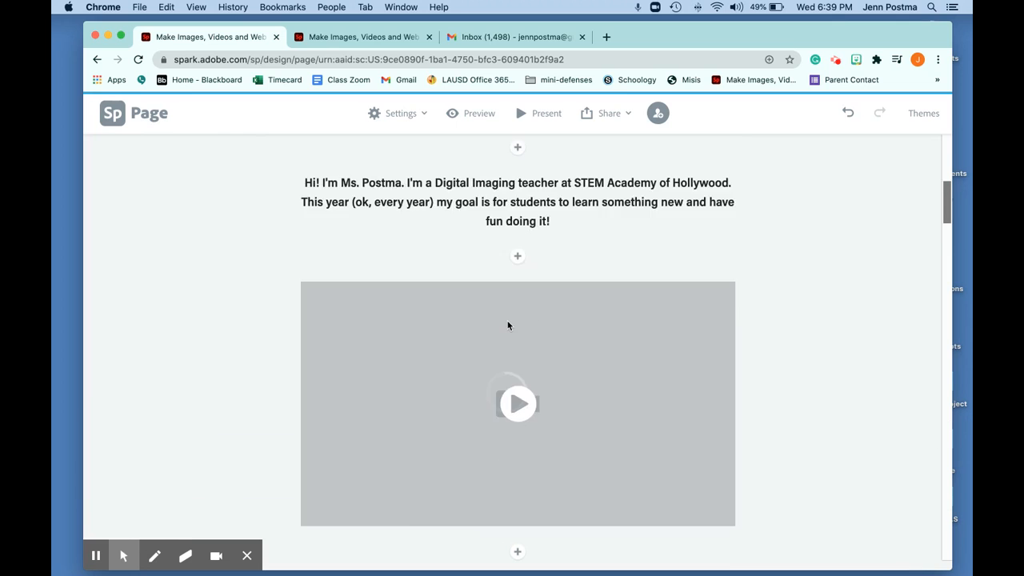
- Preview the finished page from the cover and examine the introduction, the video and the logo split layout
scroll(507, 325, up, 7)
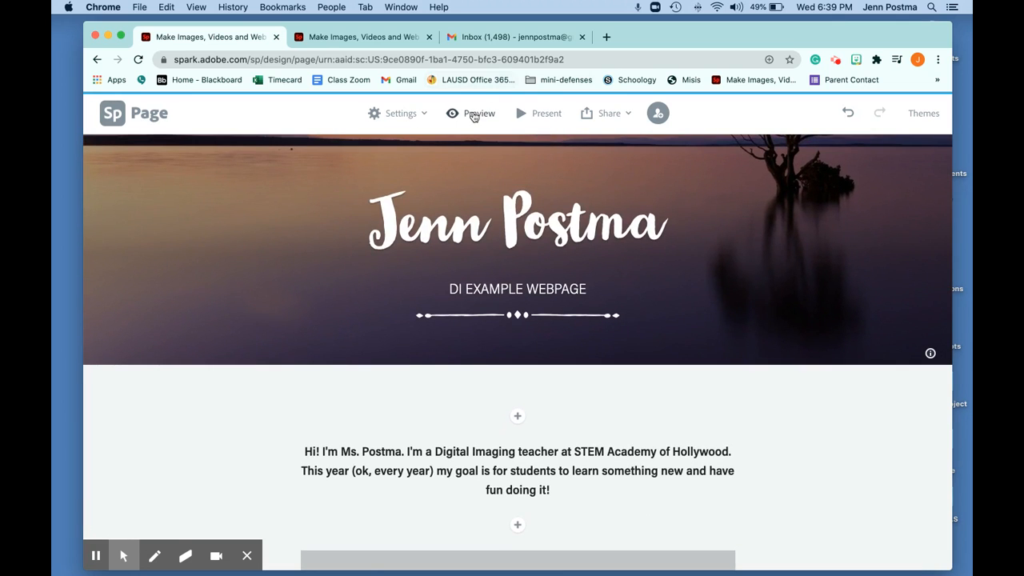
click(473, 115)
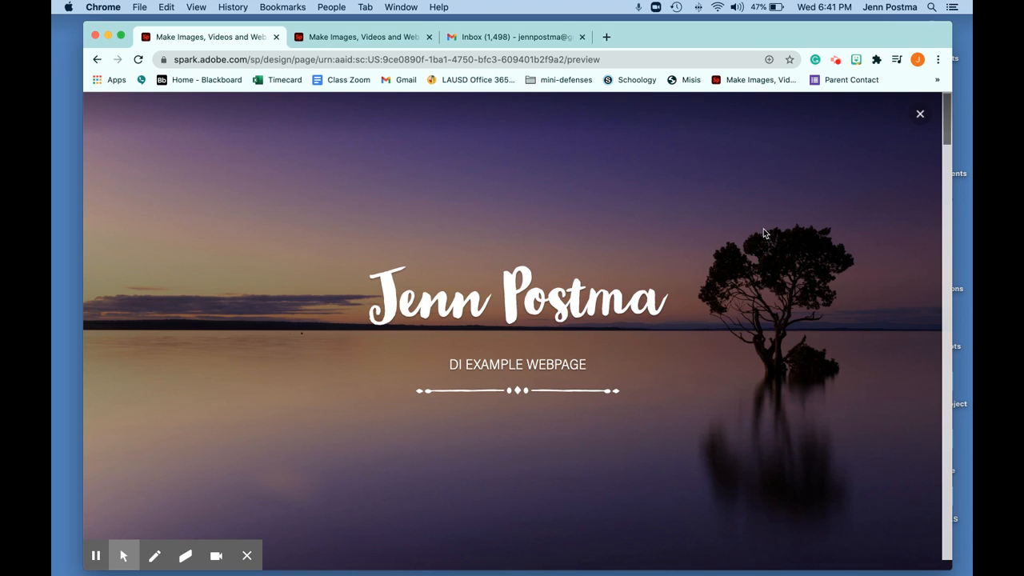
scroll(763, 232, down, 3)
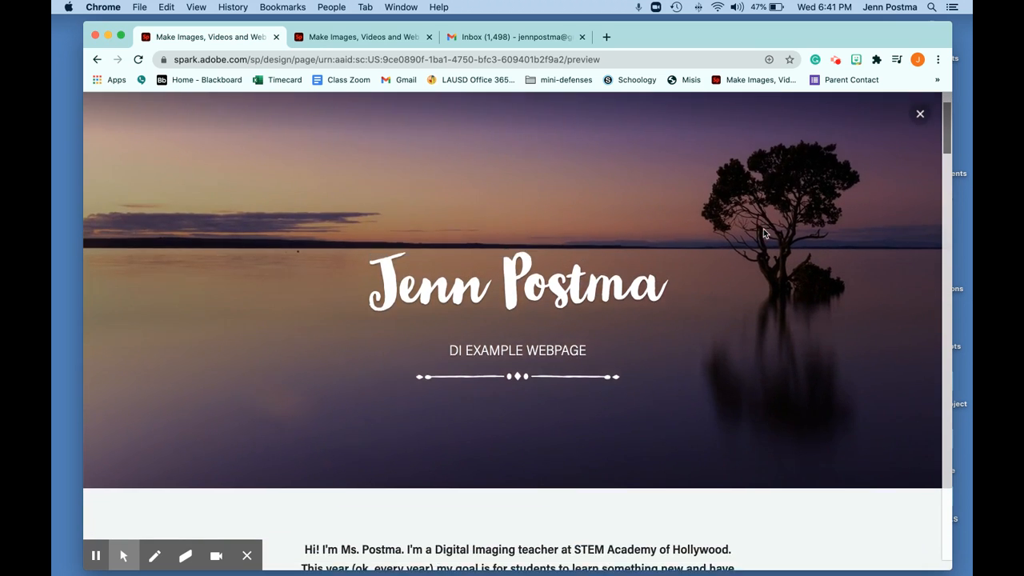
scroll(763, 232, down, 5)
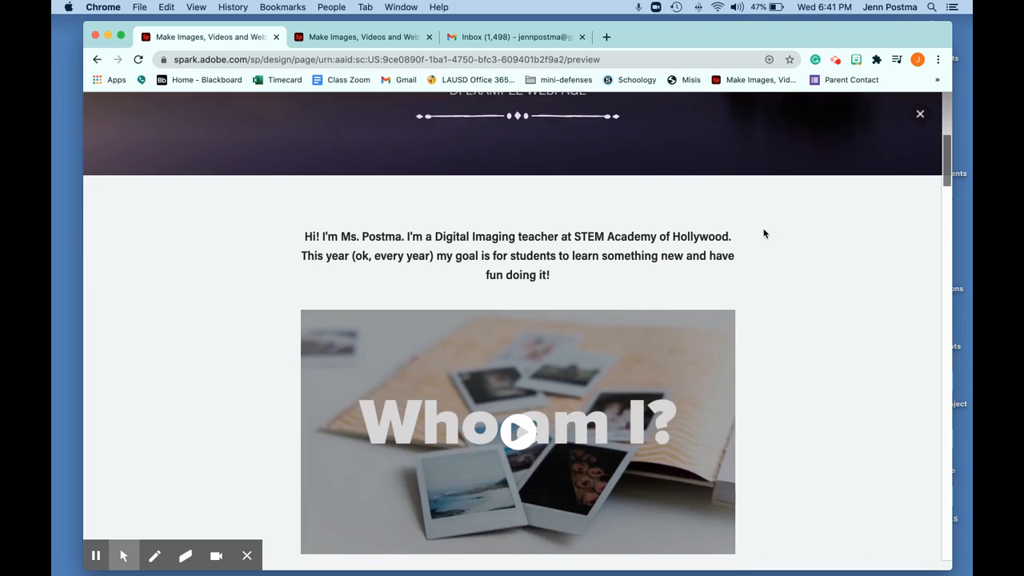
scroll(613, 267, down, 2)
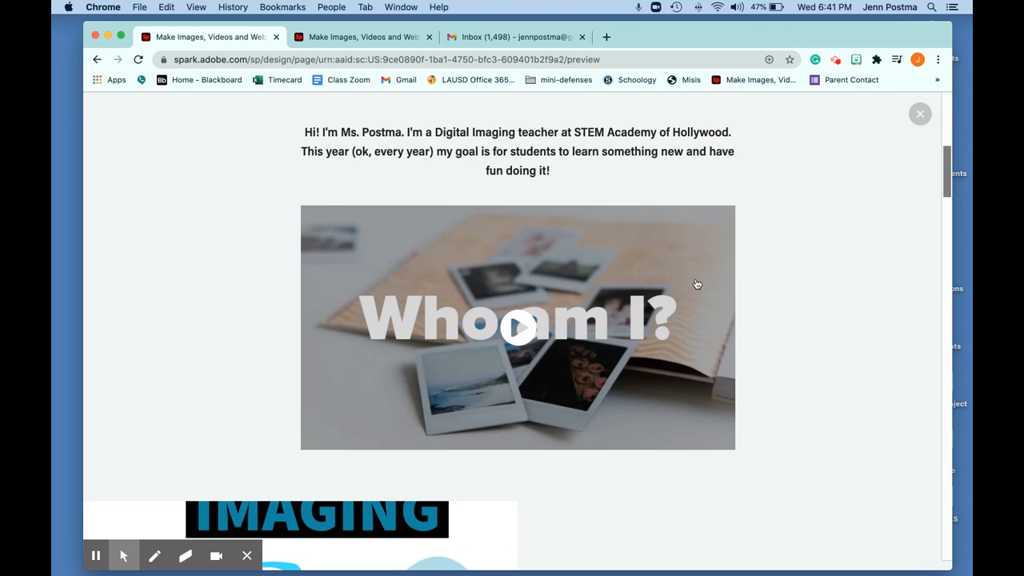
scroll(696, 284, down, 5)
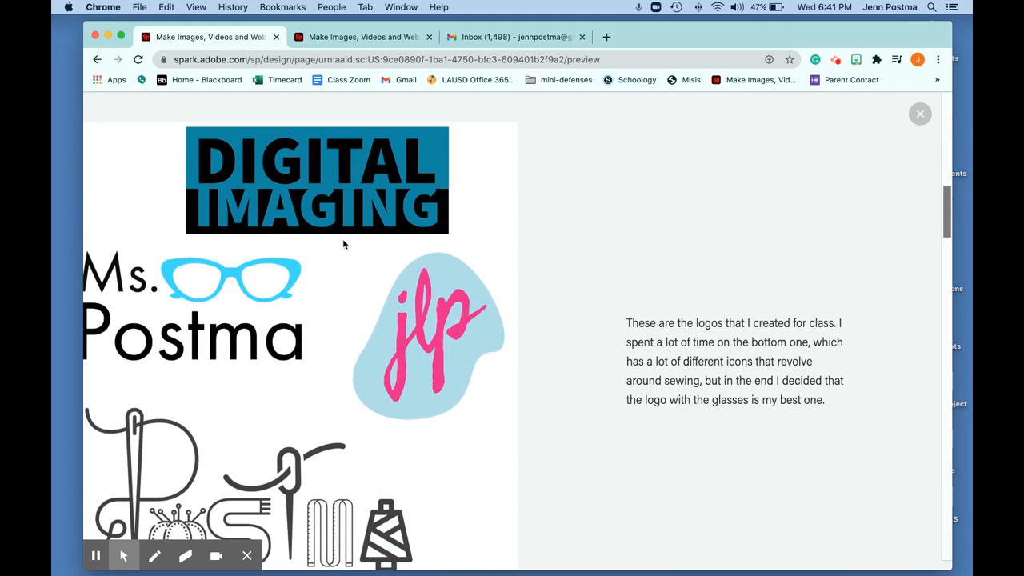
- Examine the logo glideshow with its captions and the monster photo at the end of the preview, and return to the page editor
scroll(650, 353, down, 5)
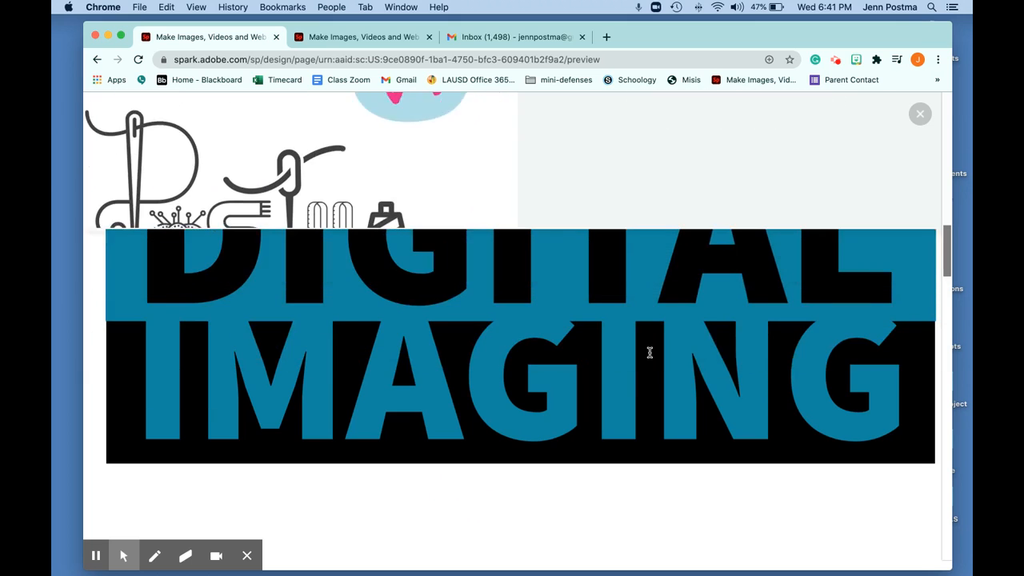
scroll(650, 353, down, 5)
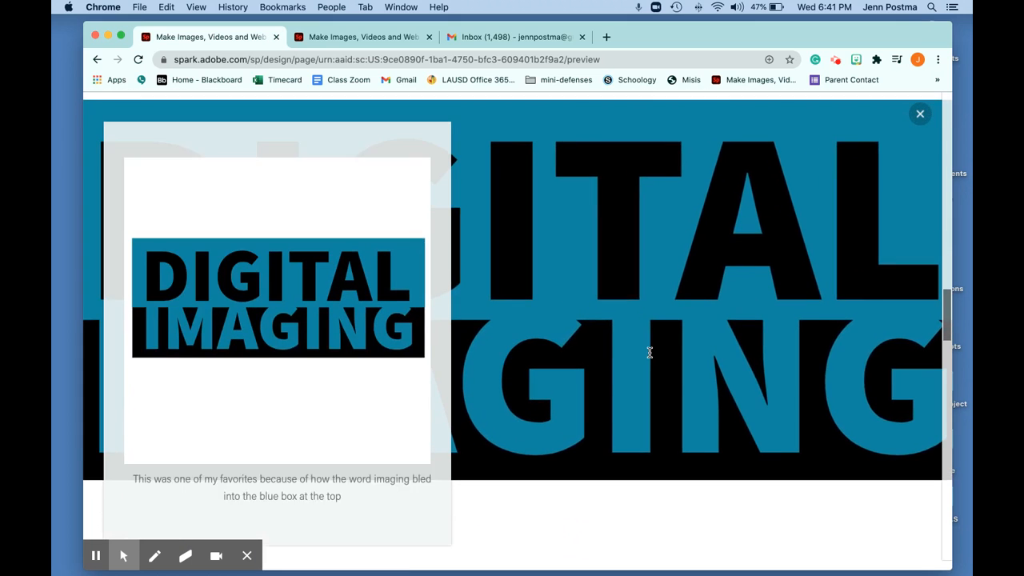
scroll(650, 353, down, 1)
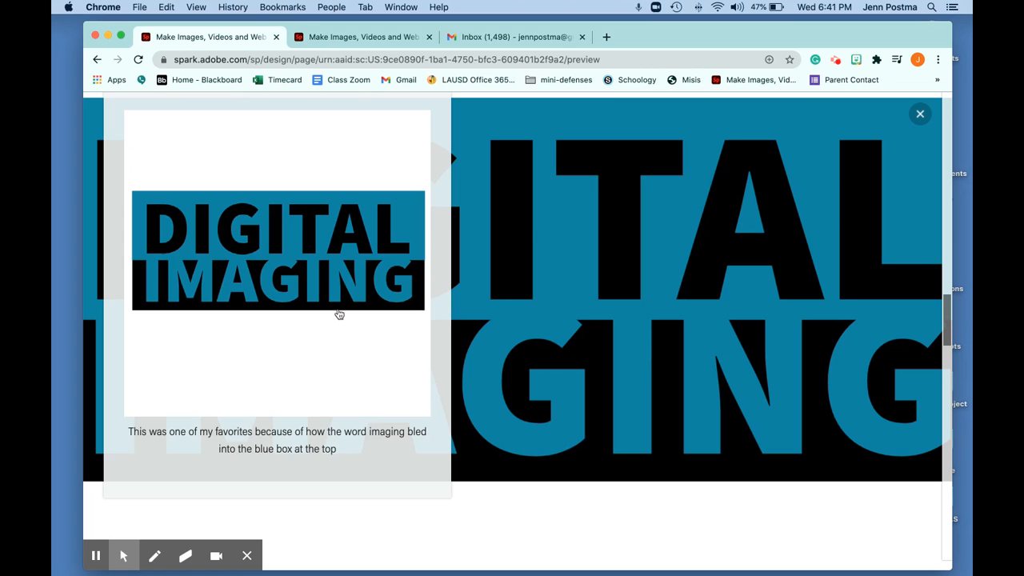
scroll(535, 308, down, 10)
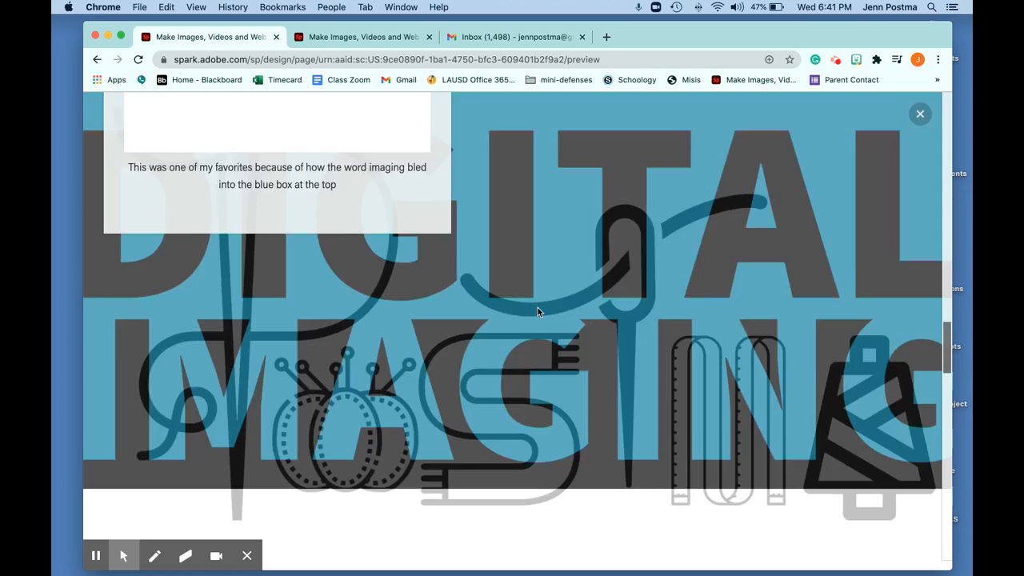
scroll(538, 311, down, 5)
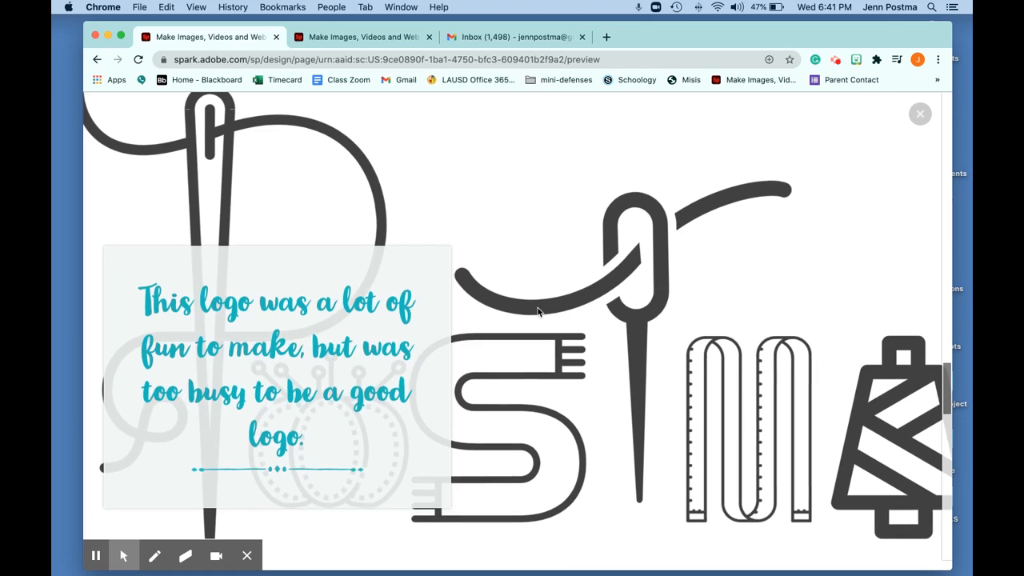
scroll(537, 312, down, 5)
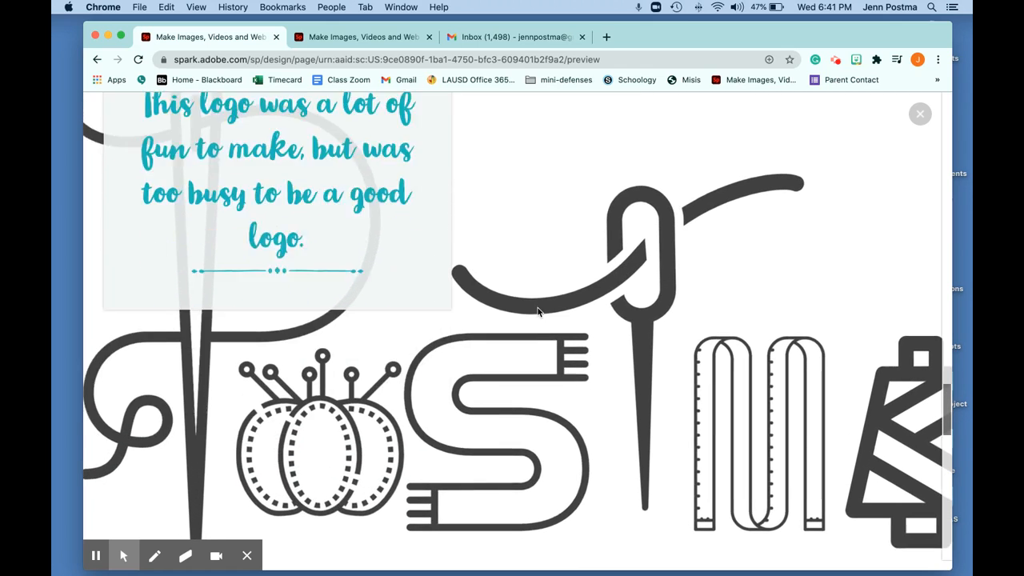
scroll(538, 312, down, 10)
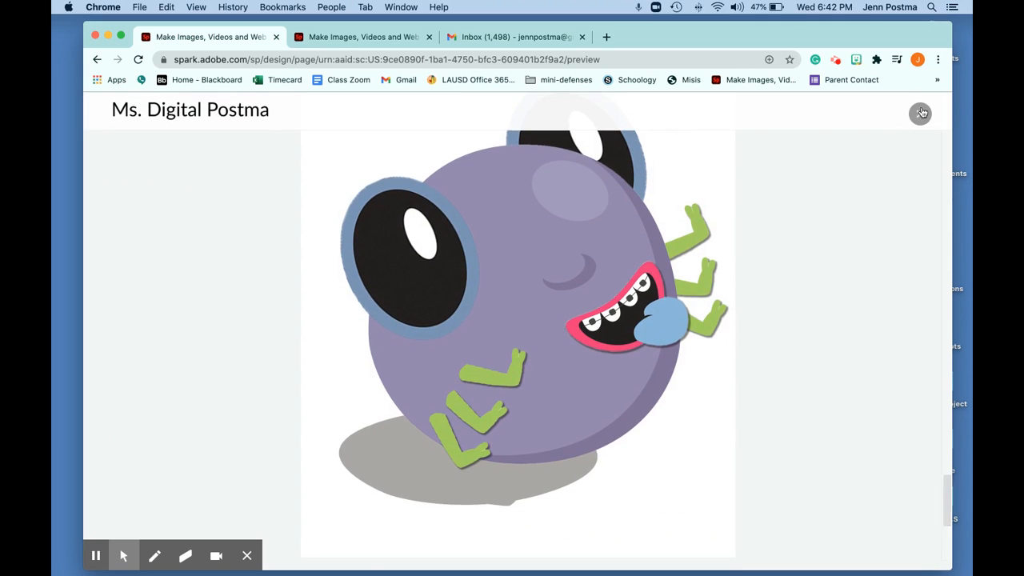
click(920, 113)
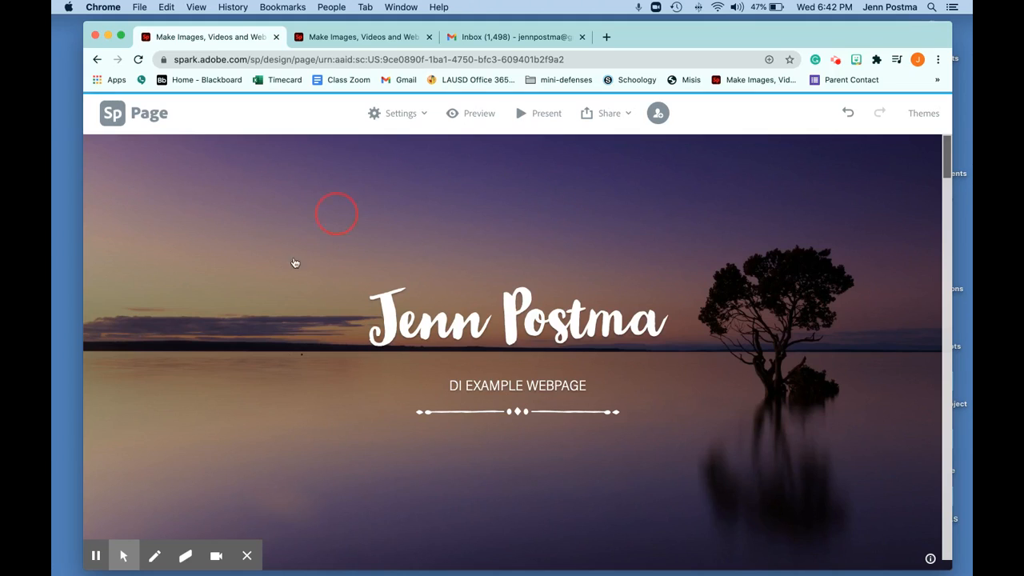